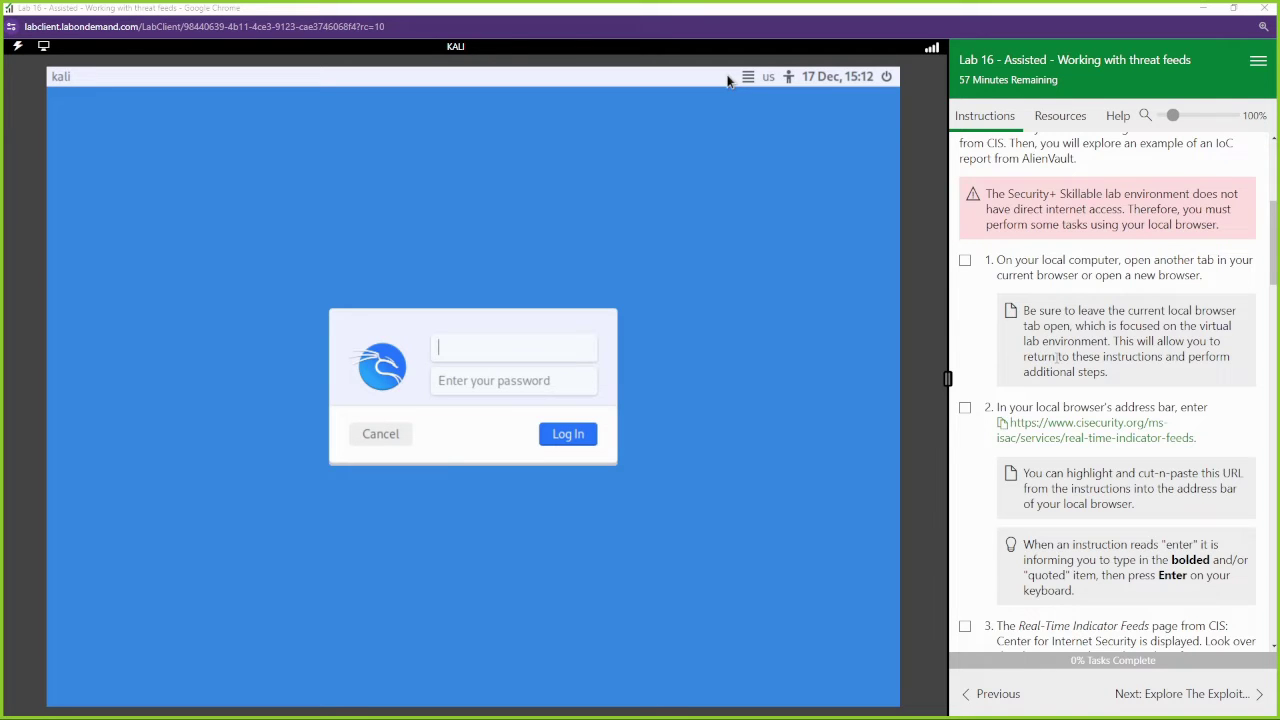
- Read lab steps 1 to 7 on threat feeds and bring up the AlienVault OTX pulses page
scroll(1068, 370, down, 3)
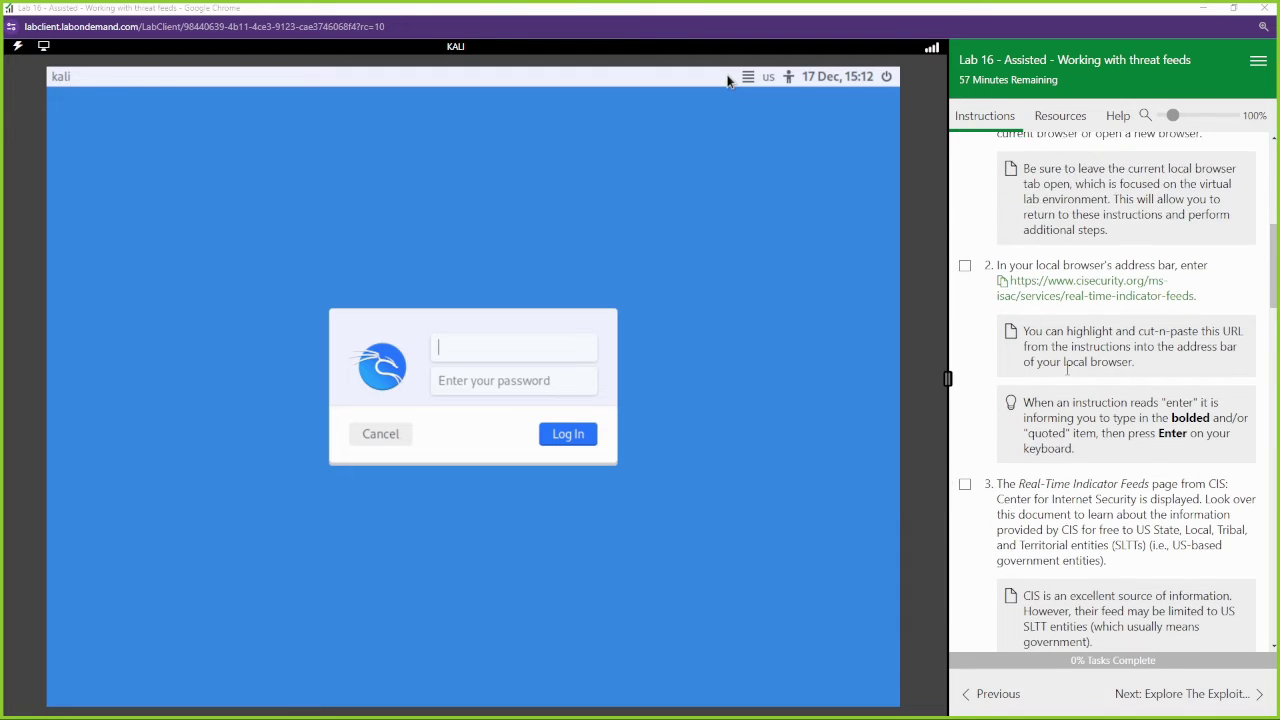
scroll(1067, 370, down, 1)
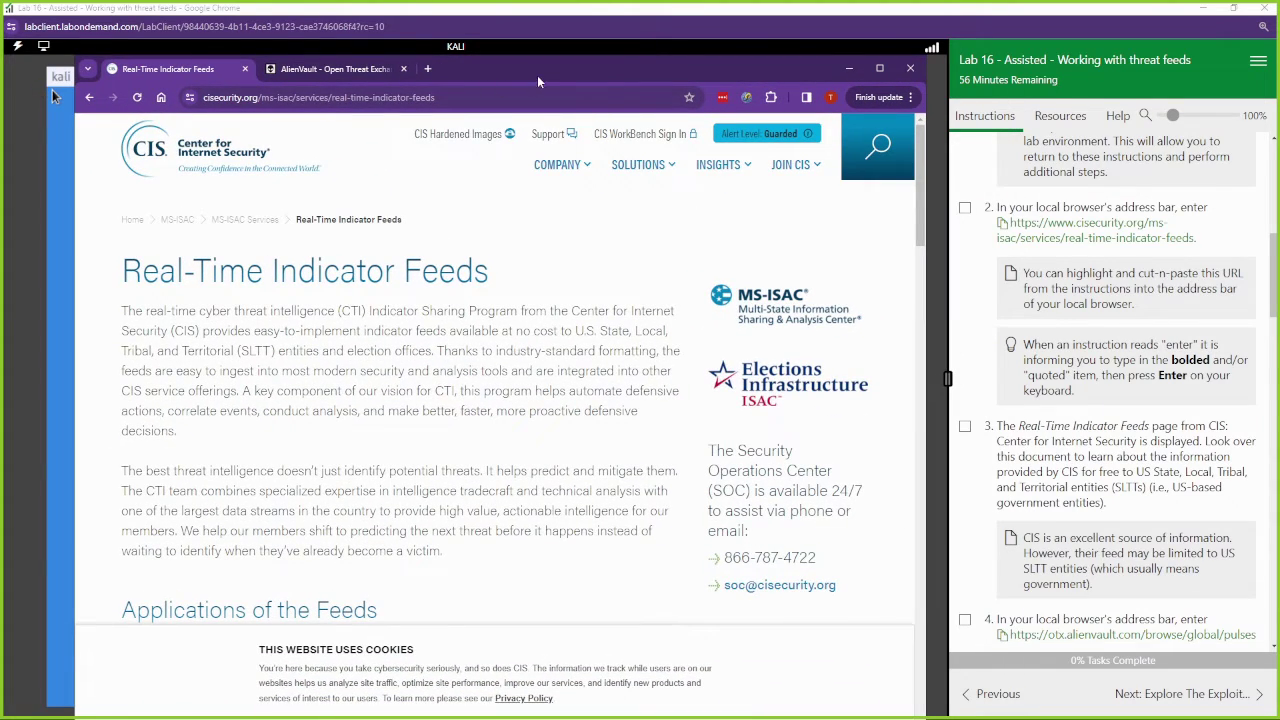
click(352, 78)
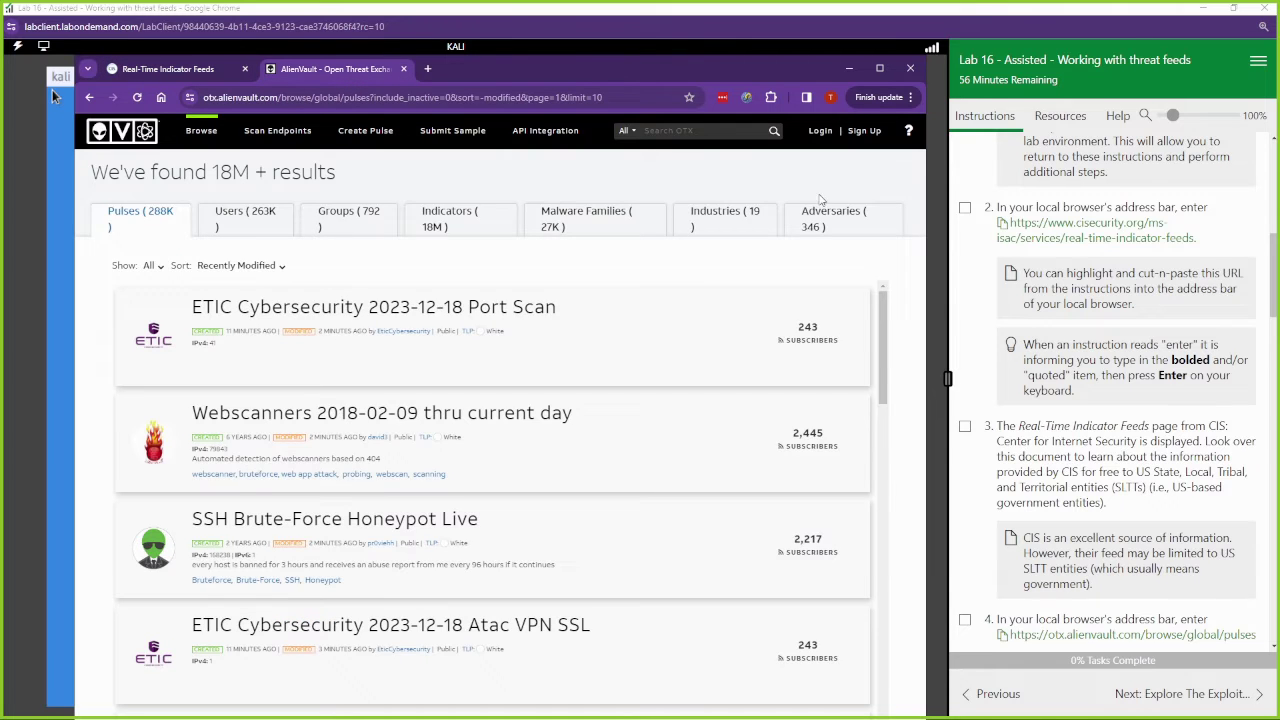
scroll(1018, 330, down, 2)
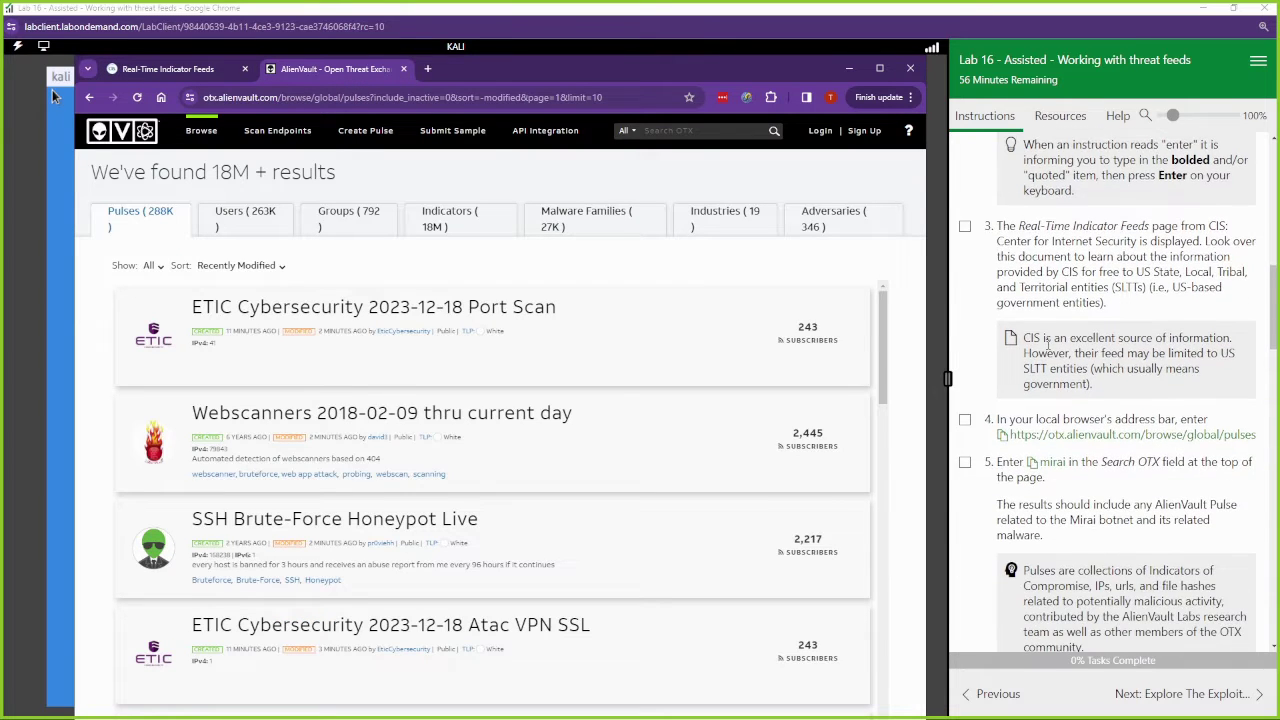
scroll(1022, 362, down, 1)
scroll(1034, 370, down, 1)
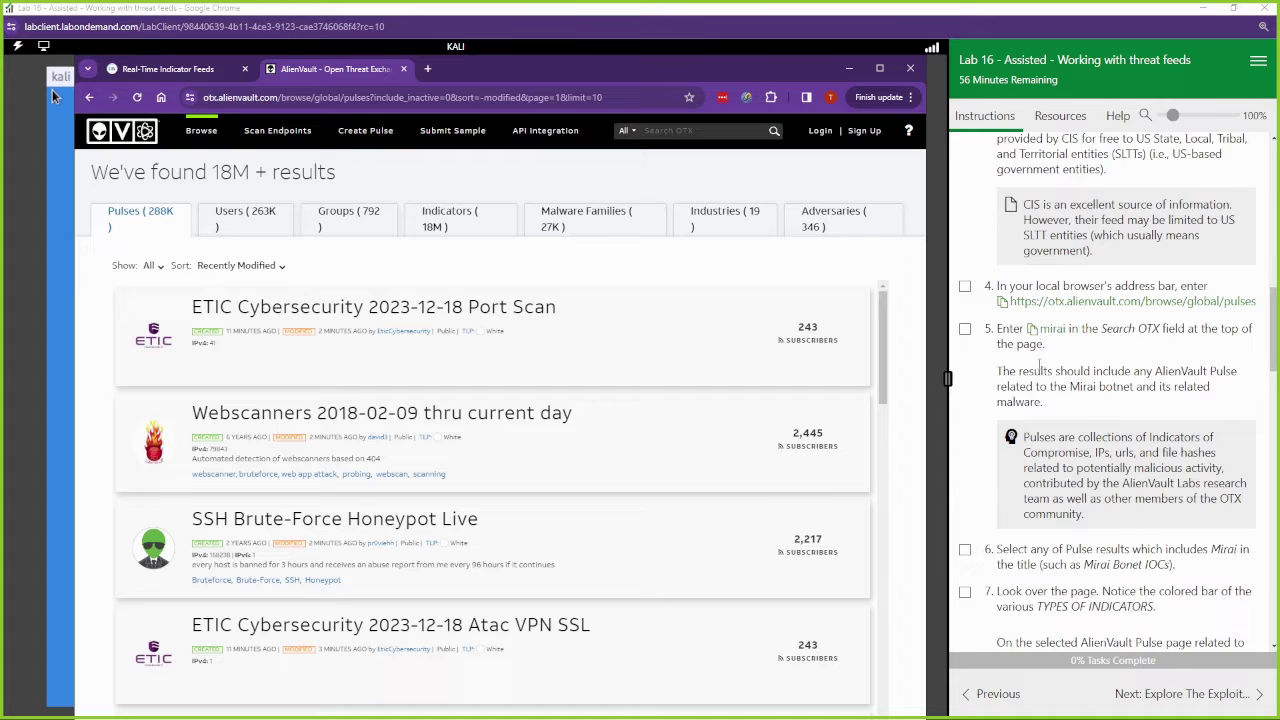
scroll(1040, 366, down, 1)
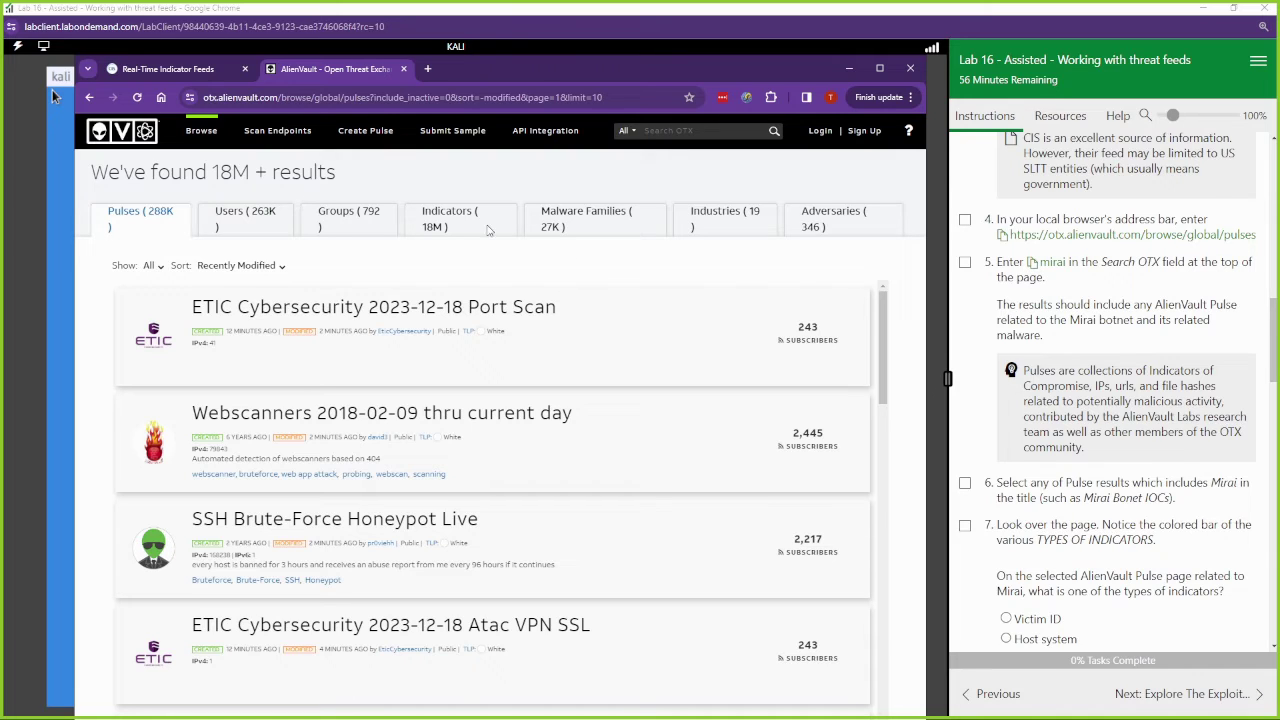
- Search OTX for mirai and open the pulse "[GS-388] Mirai Botnet IOCs - SEC-1275-1" at its indicators of compromise
click(660, 133)
text(mirai)
key(BackSpace)
key(BackSpace)
key(BackSpace)
text(rai)
key(Return)
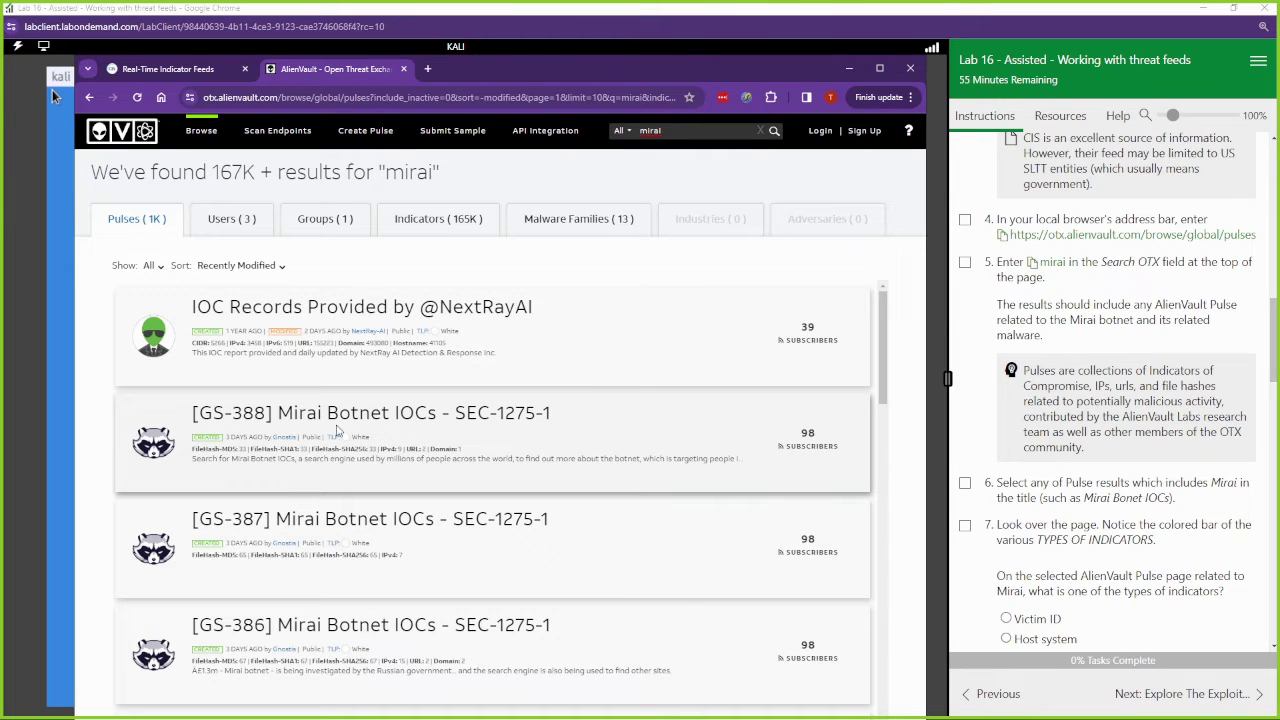
click(332, 415)
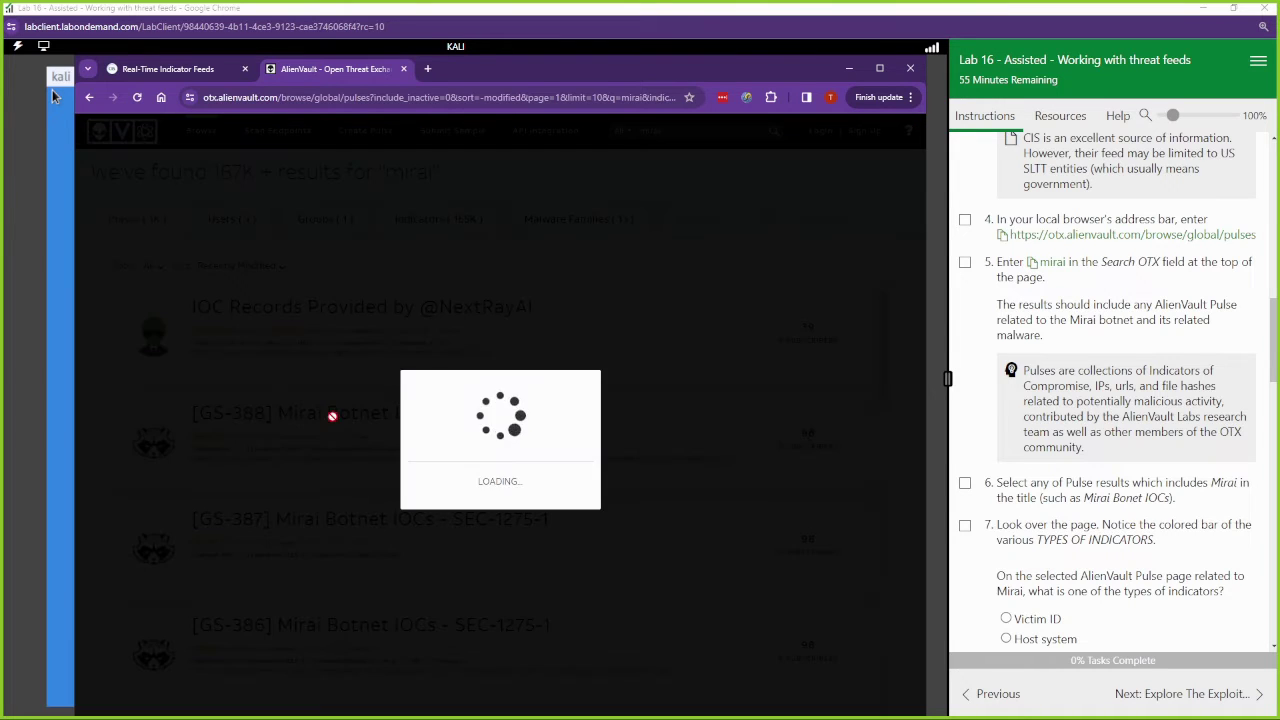
scroll(493, 310, down, 2)
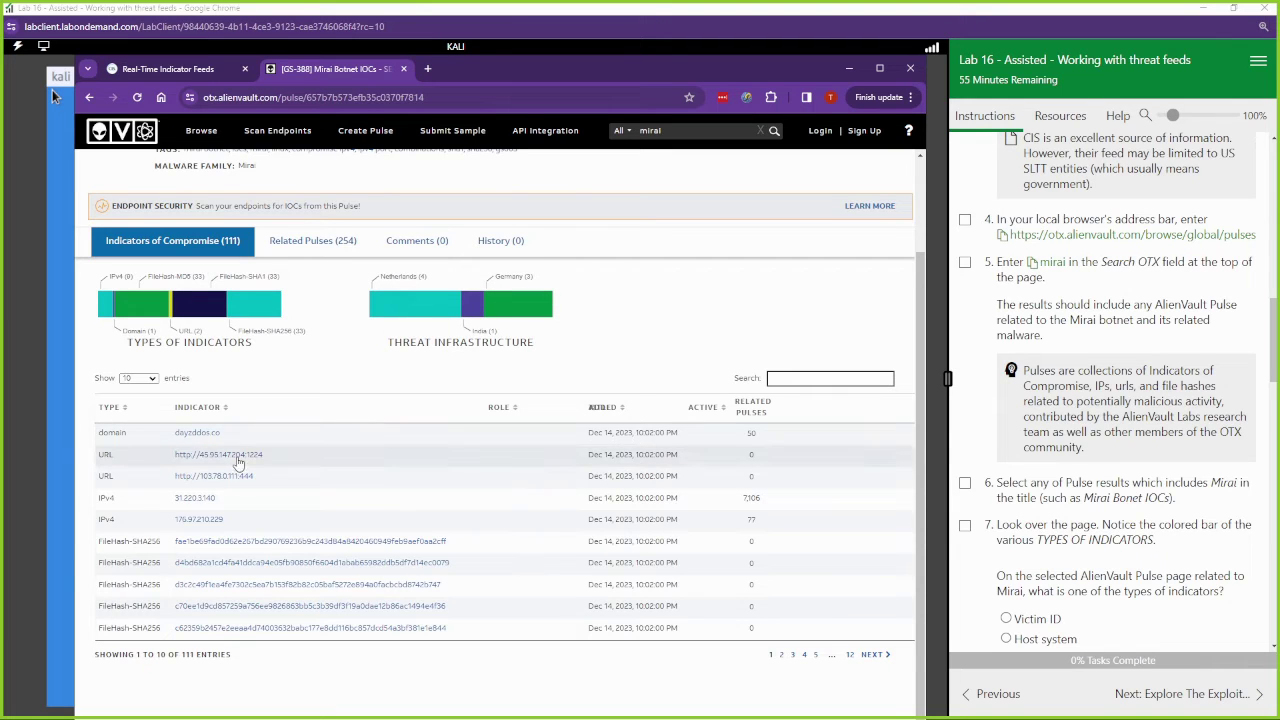
- Examine the domain, the first SHA256 file hash and the first IPv4 address in the pulse's indicator table
drag(252, 436, 174, 440)
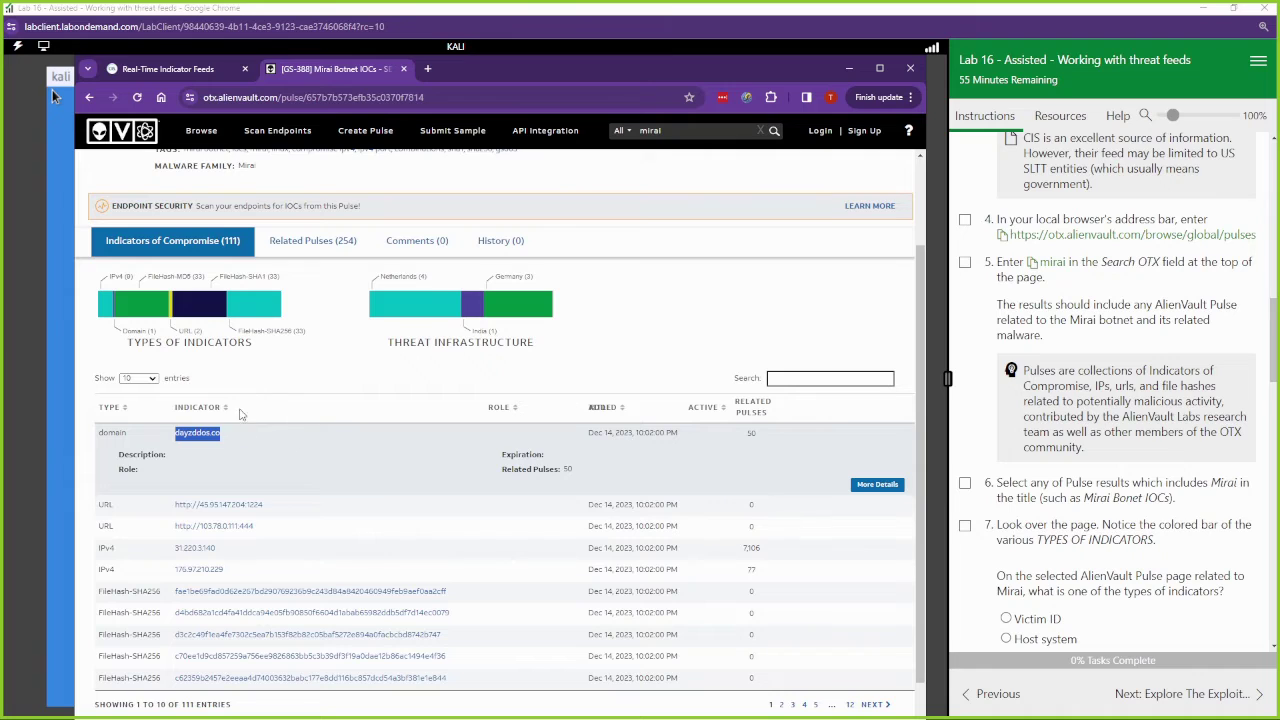
click(257, 367)
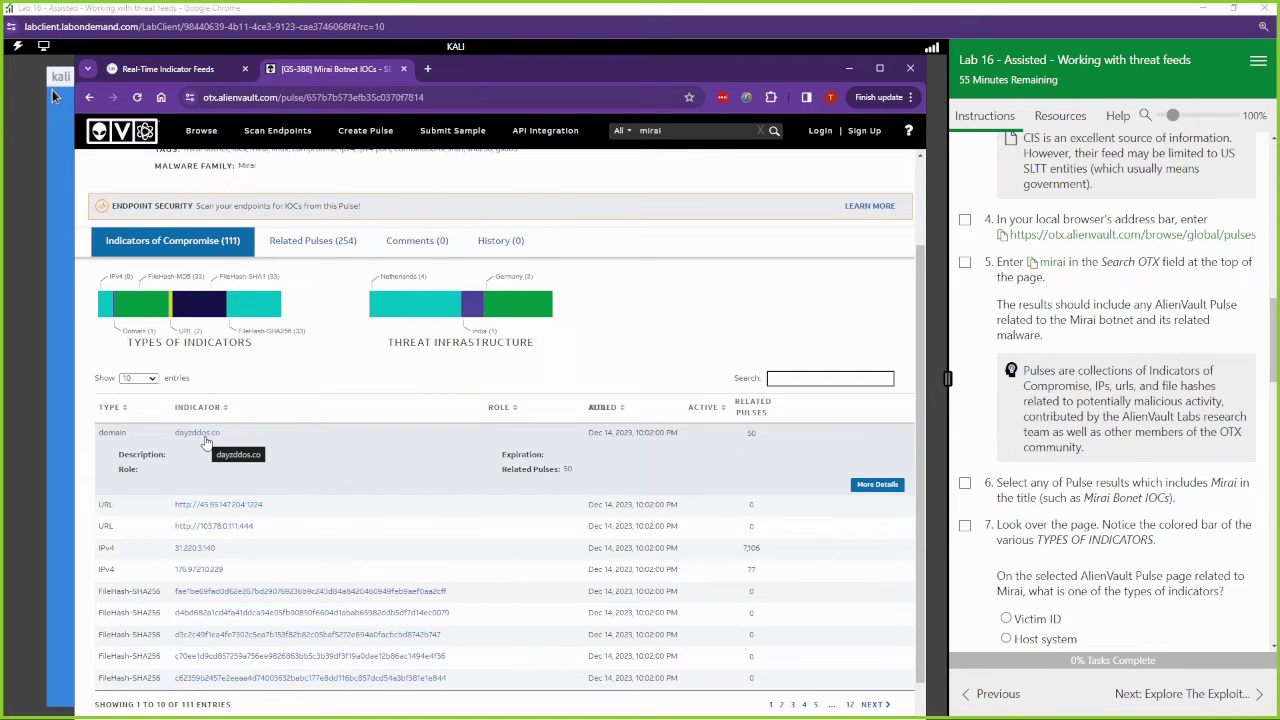
scroll(205, 443, down, 1)
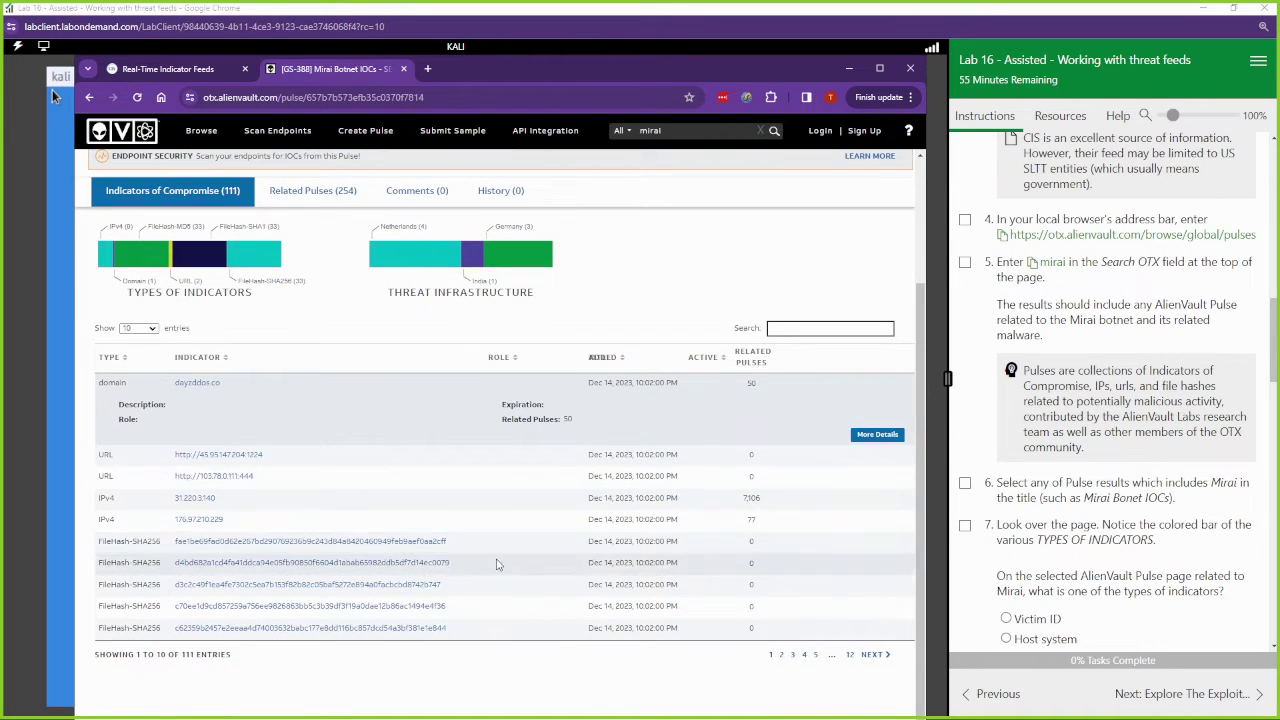
drag(500, 541, 176, 541)
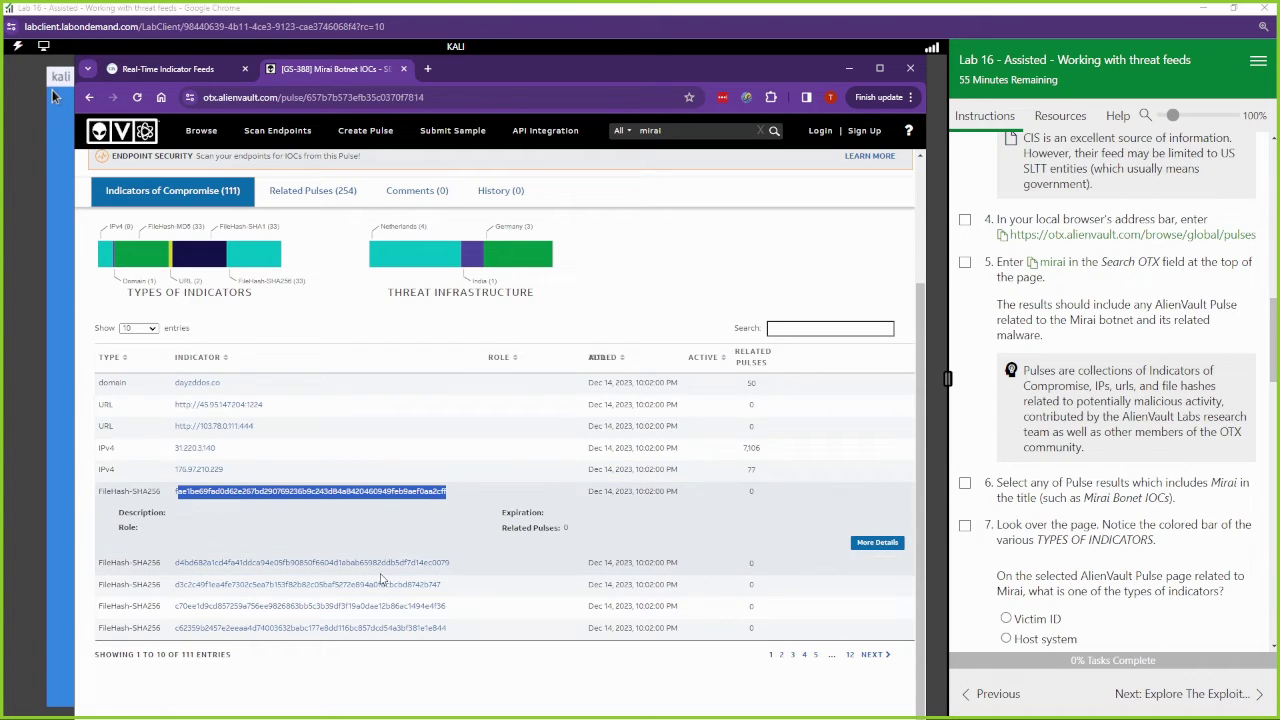
drag(237, 452, 150, 456)
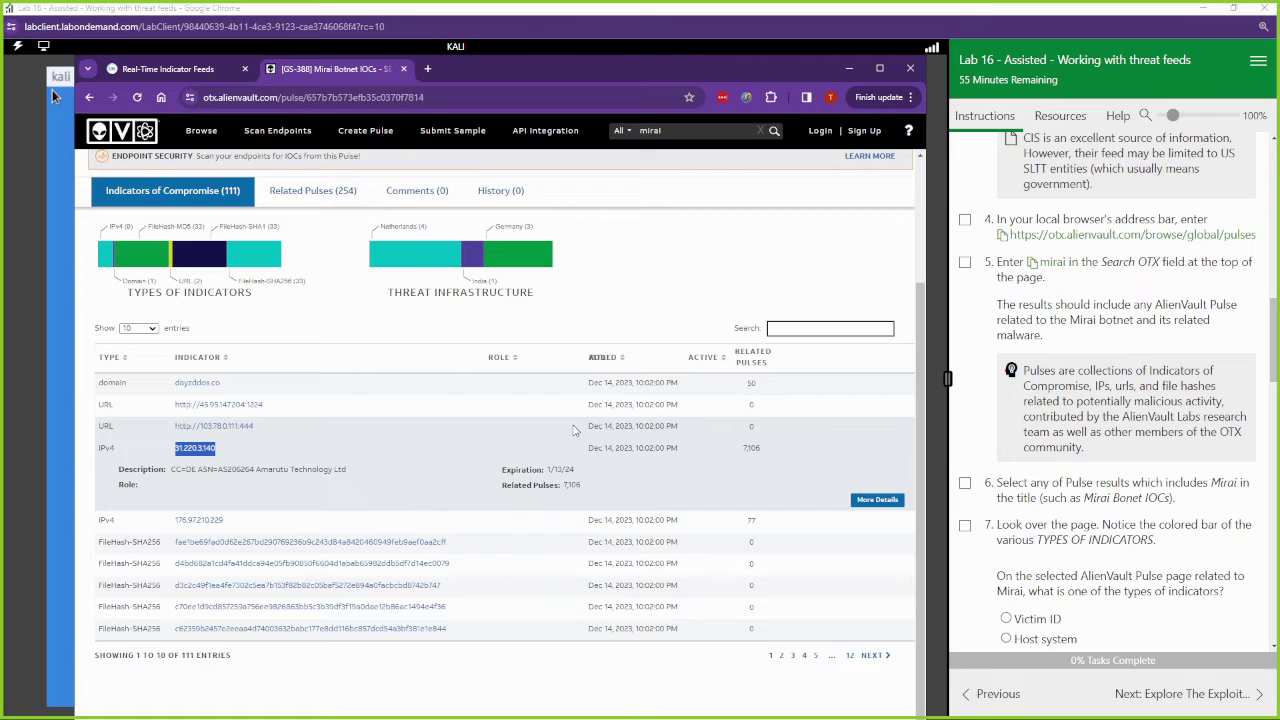
- Answer the lab's question about types of indicators in the Mirai pulse with FileHash and score it
scroll(1056, 464, down, 4)
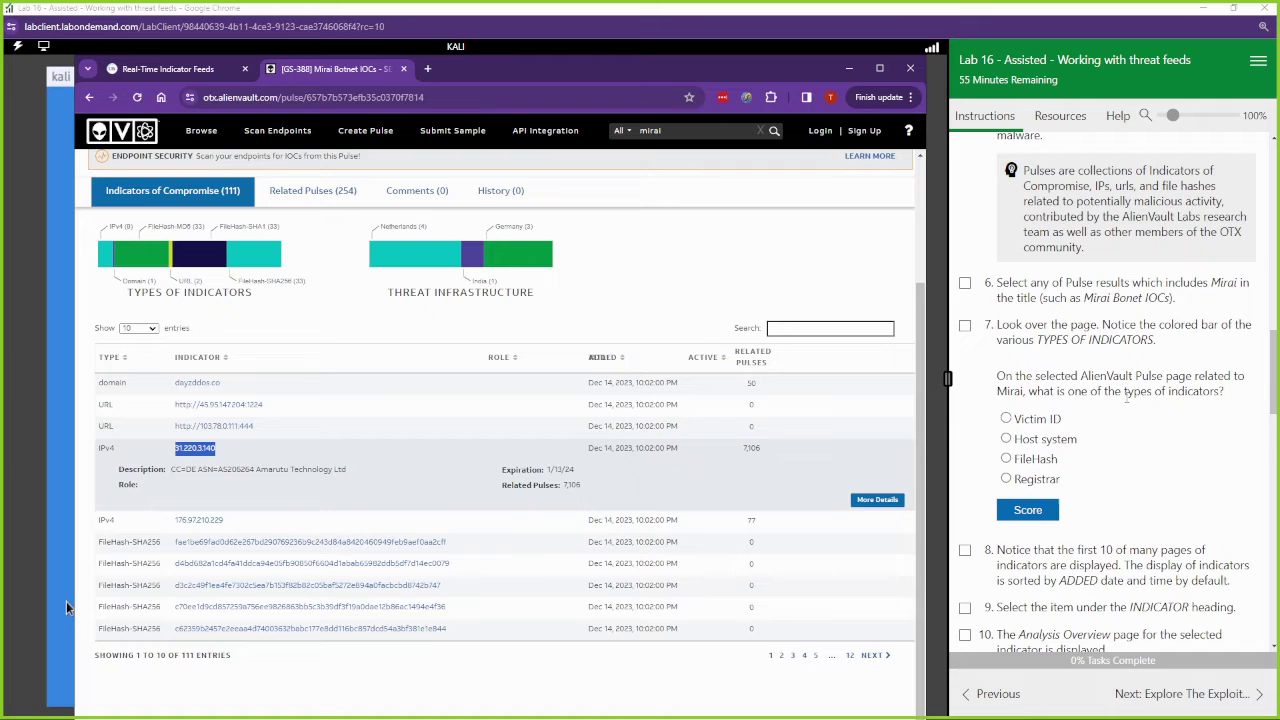
drag(665, 78, 2, 82)
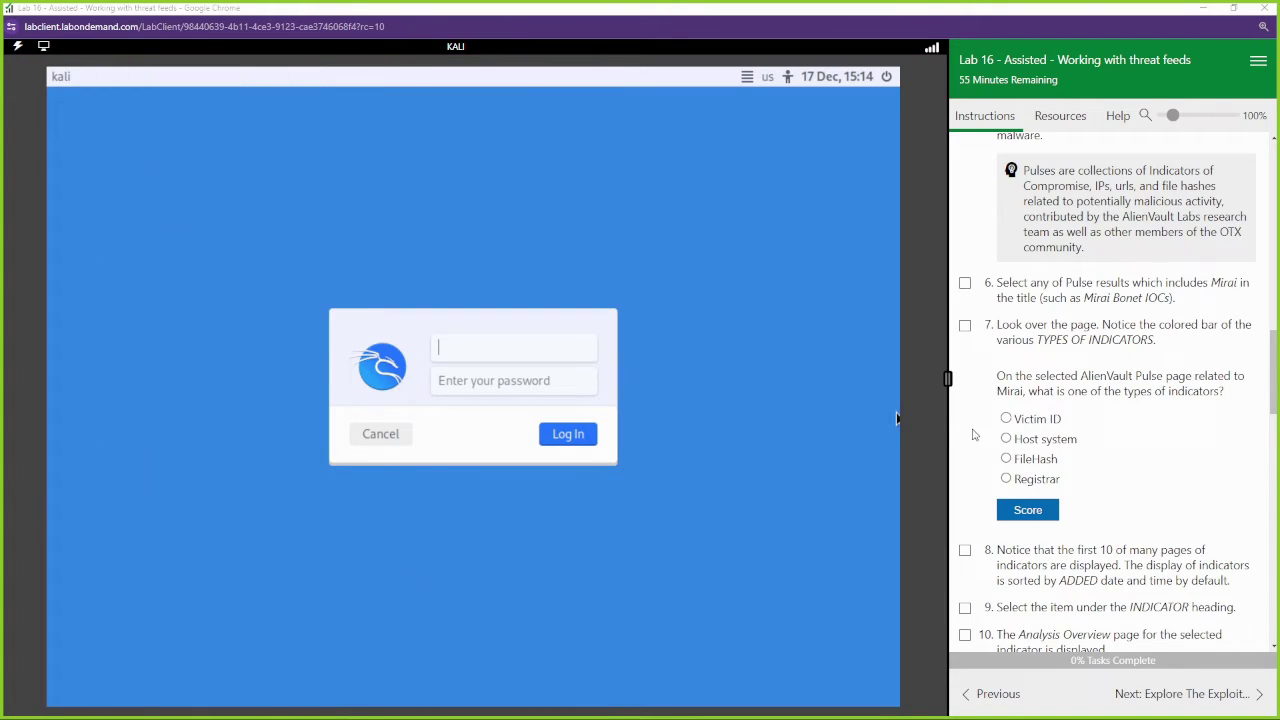
click(1006, 458)
click(1027, 510)
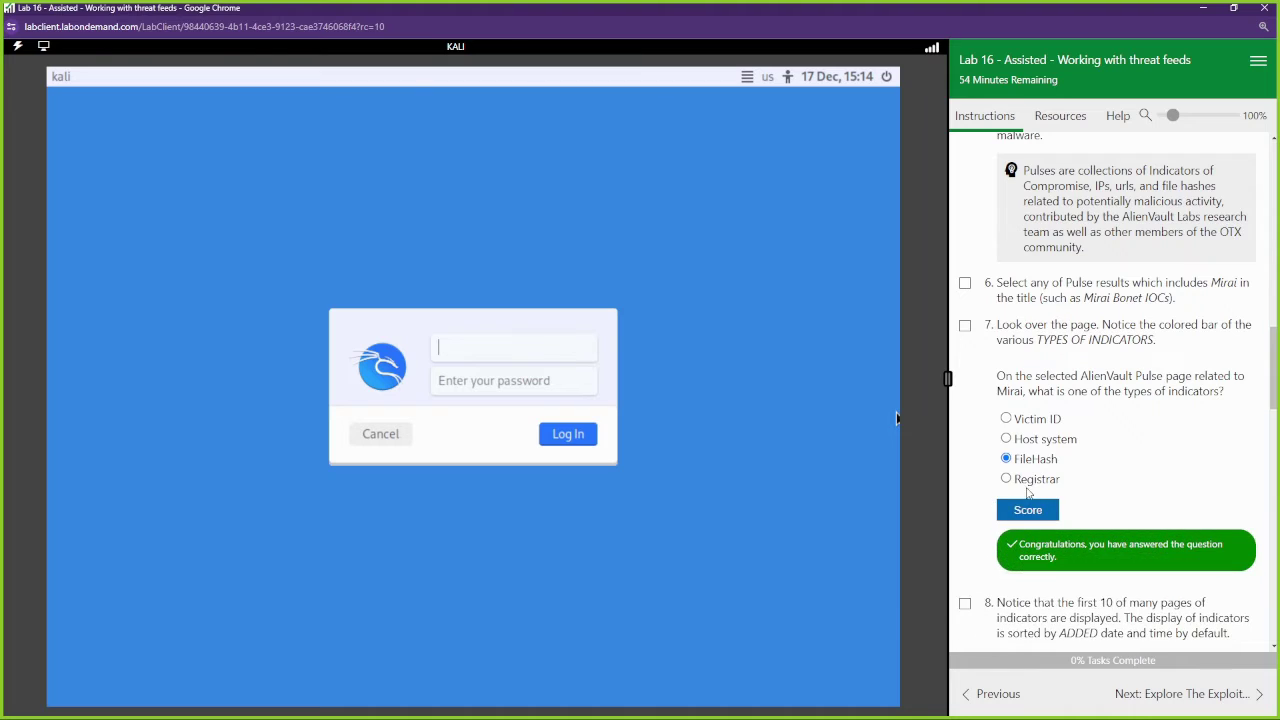
- Read lab steps 8 to 18 and look over the Mirai pulse page again
scroll(1027, 492, down, 4)
scroll(1027, 492, down, 1)
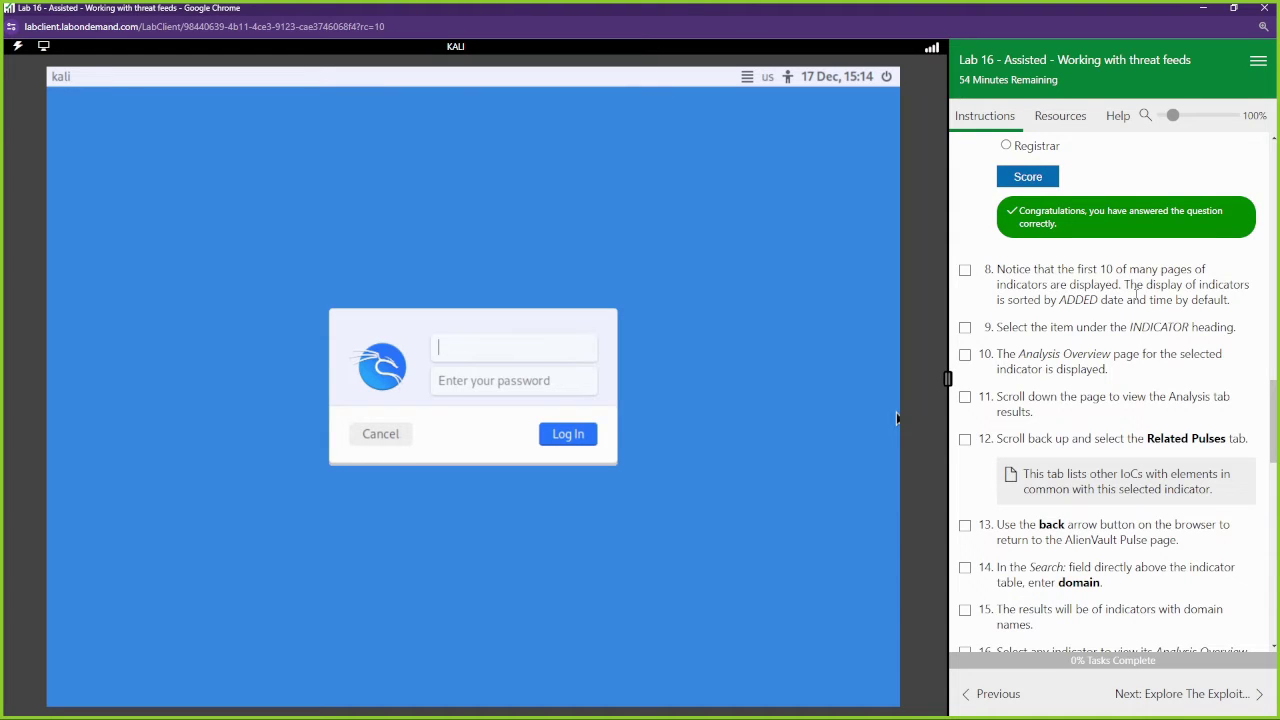
scroll(1135, 292, down, 4)
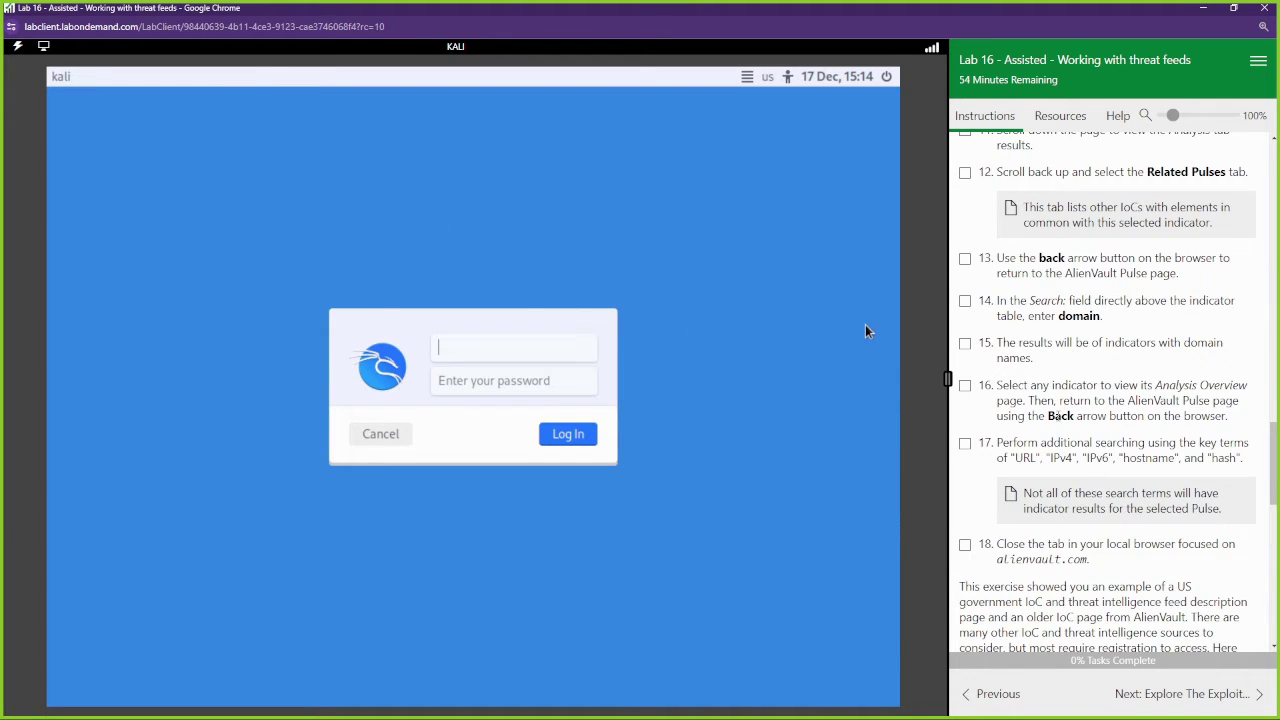
scroll(1110, 437, down, 6)
scroll(1110, 414, up, 5)
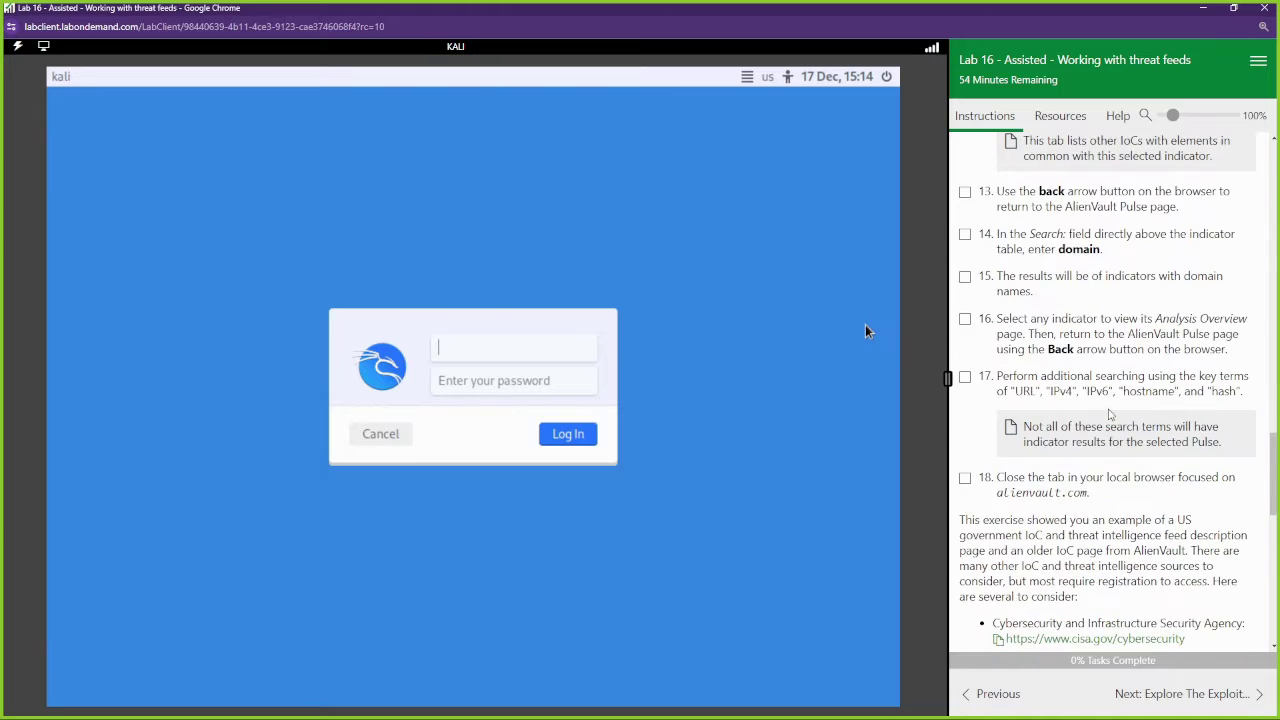
key(alt+Tab)
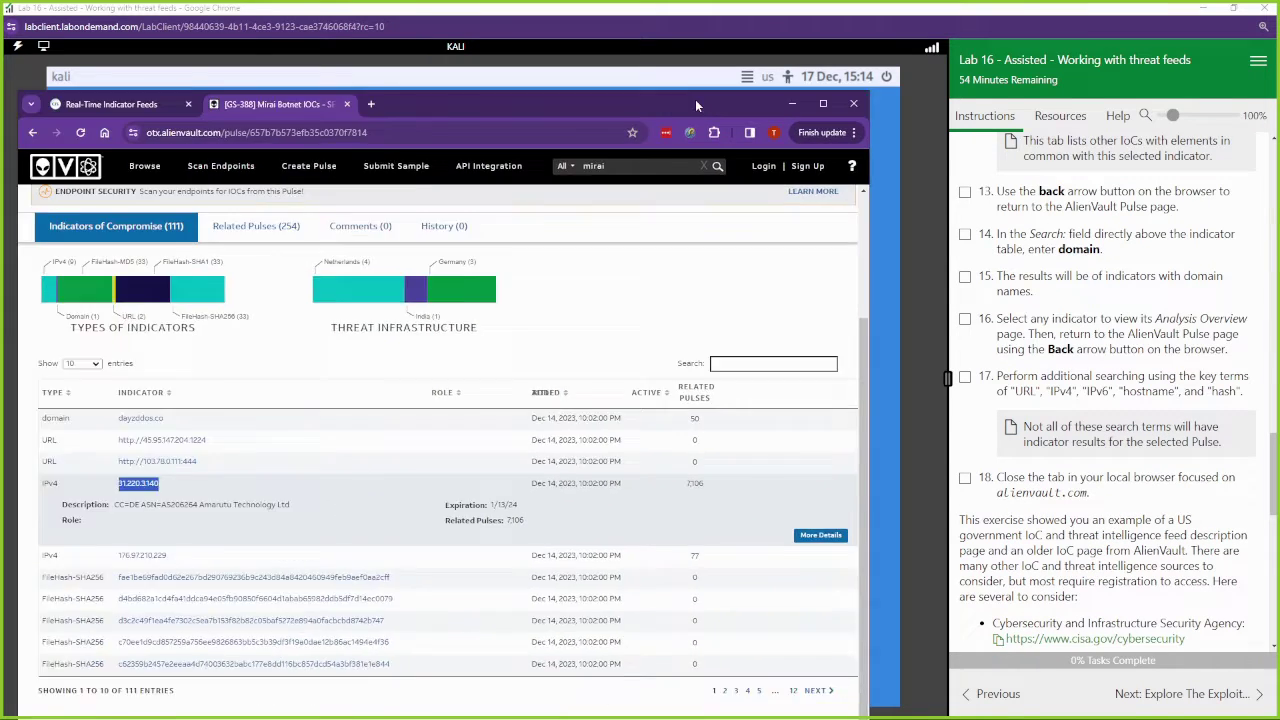
drag(695, 99, 853, 72)
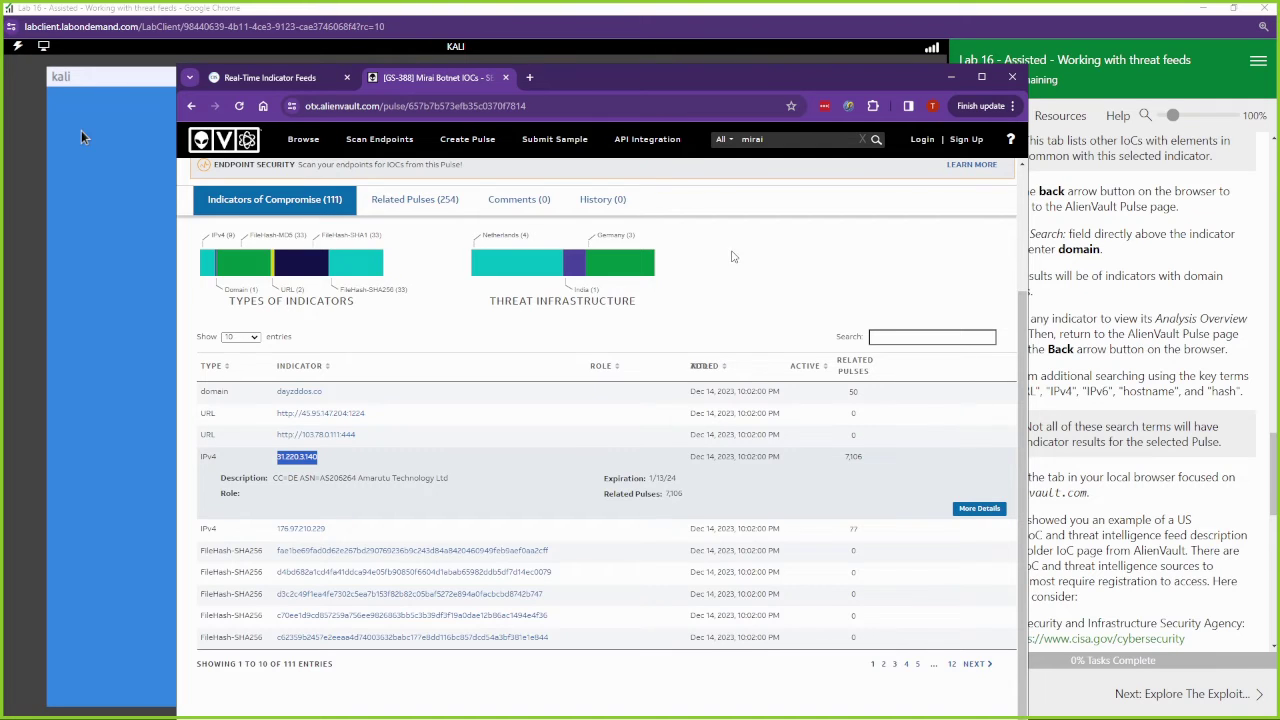
scroll(722, 277, up, 2)
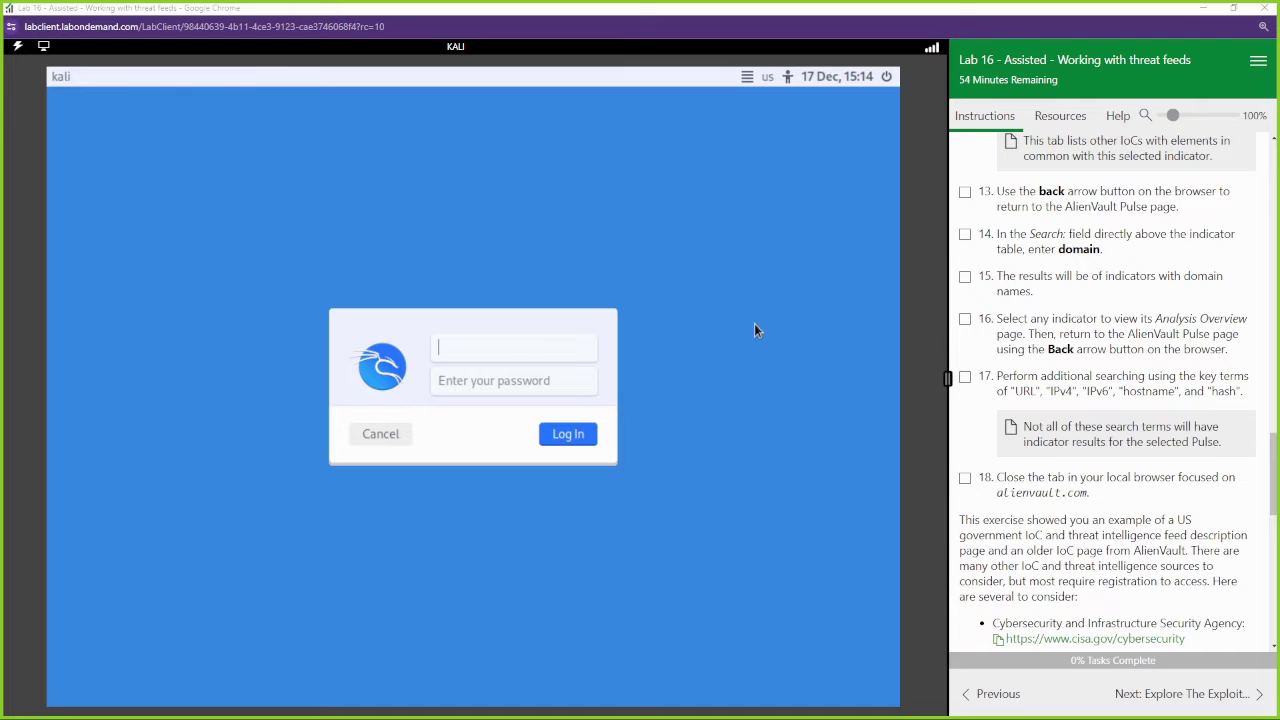
- Review the list of other threat intelligence sources and advance the lab to the Explore The Exploit Database exercise
scroll(1066, 427, down, 8)
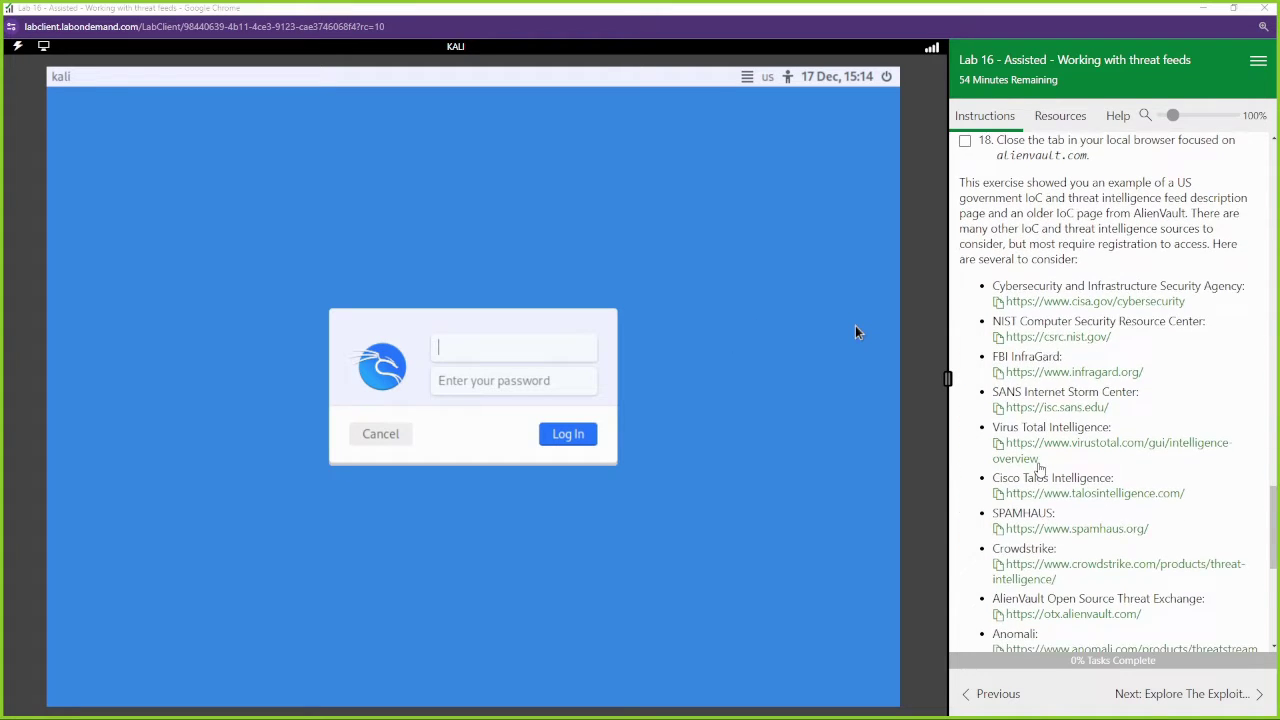
scroll(1040, 463, down, 1)
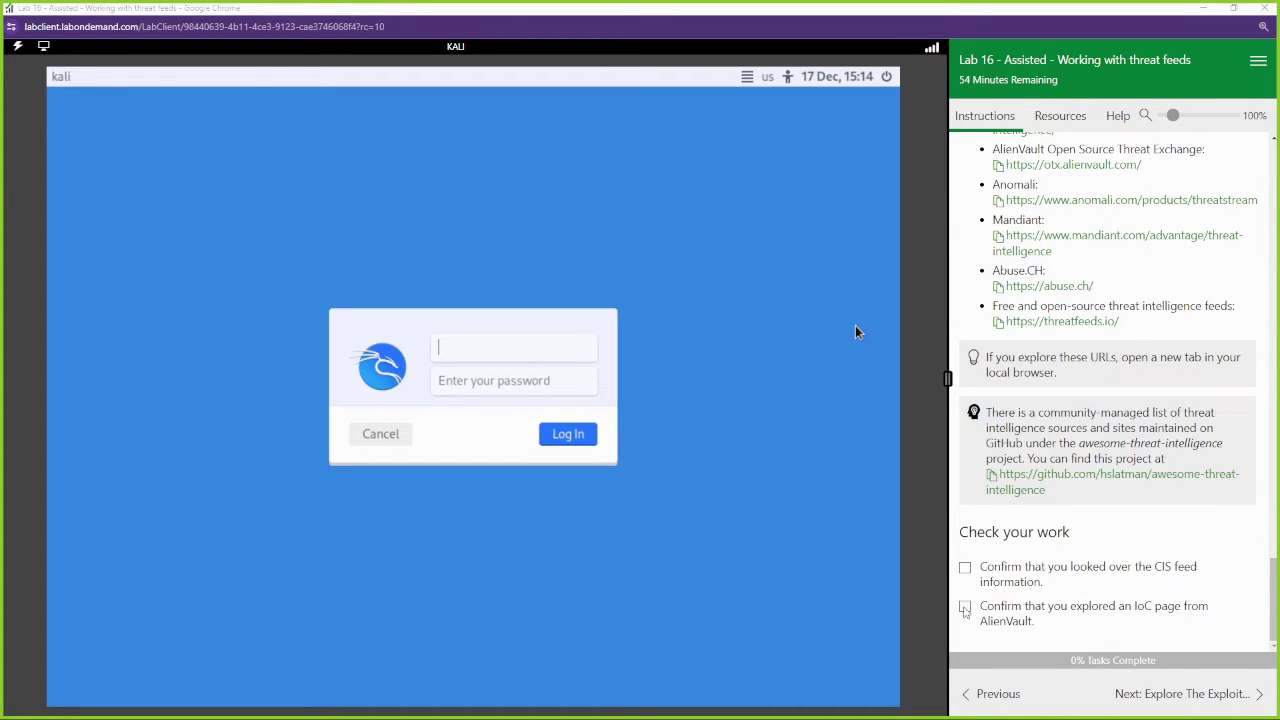
click(1180, 690)
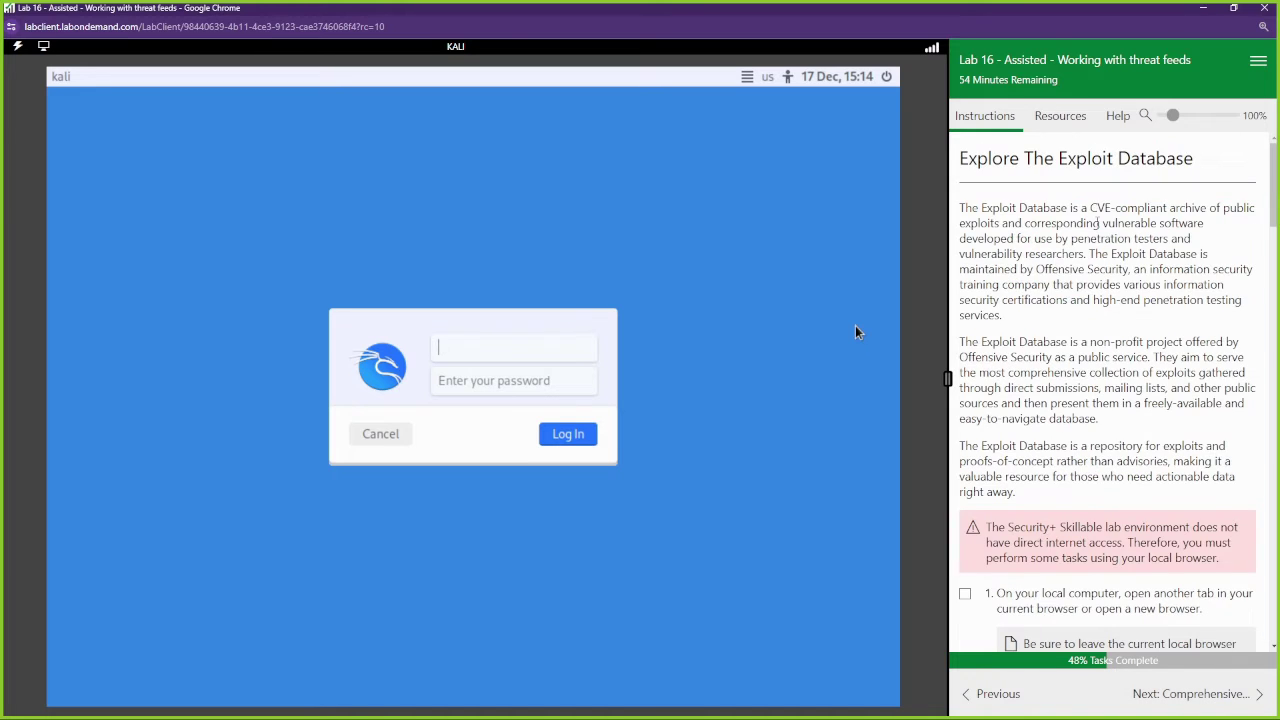
scroll(1100, 400, down, 5)
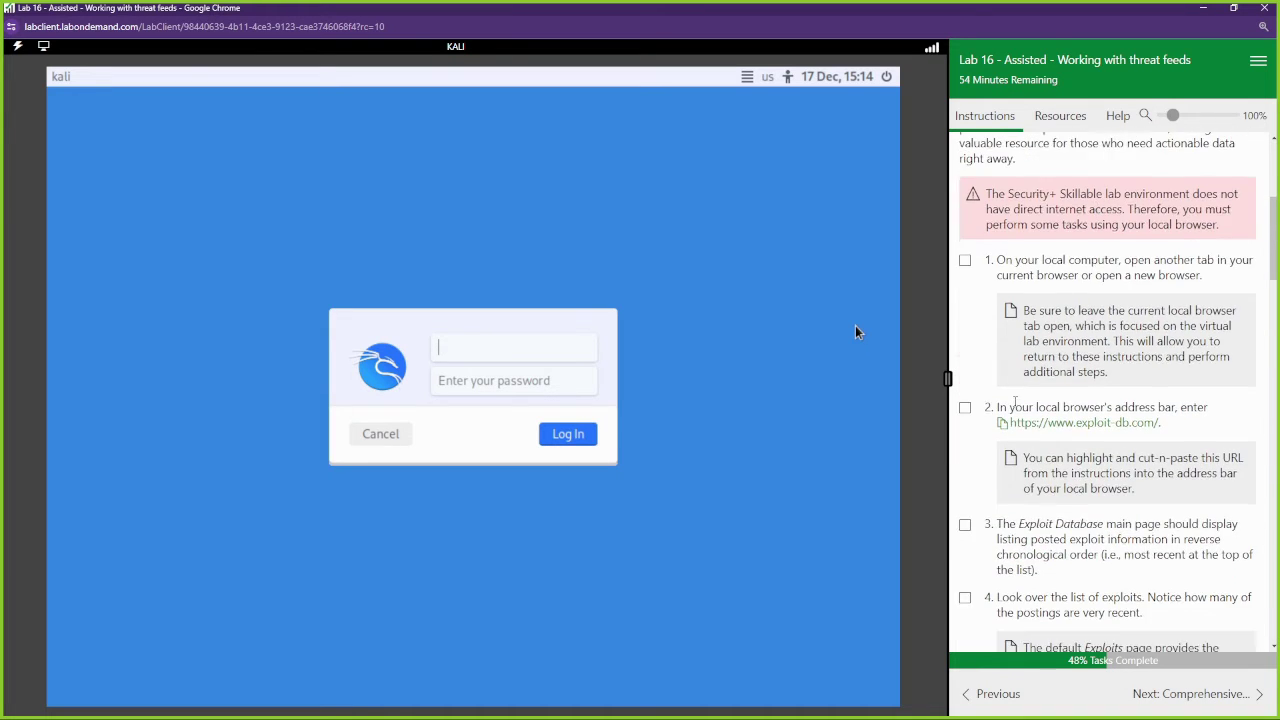
click(1004, 422)
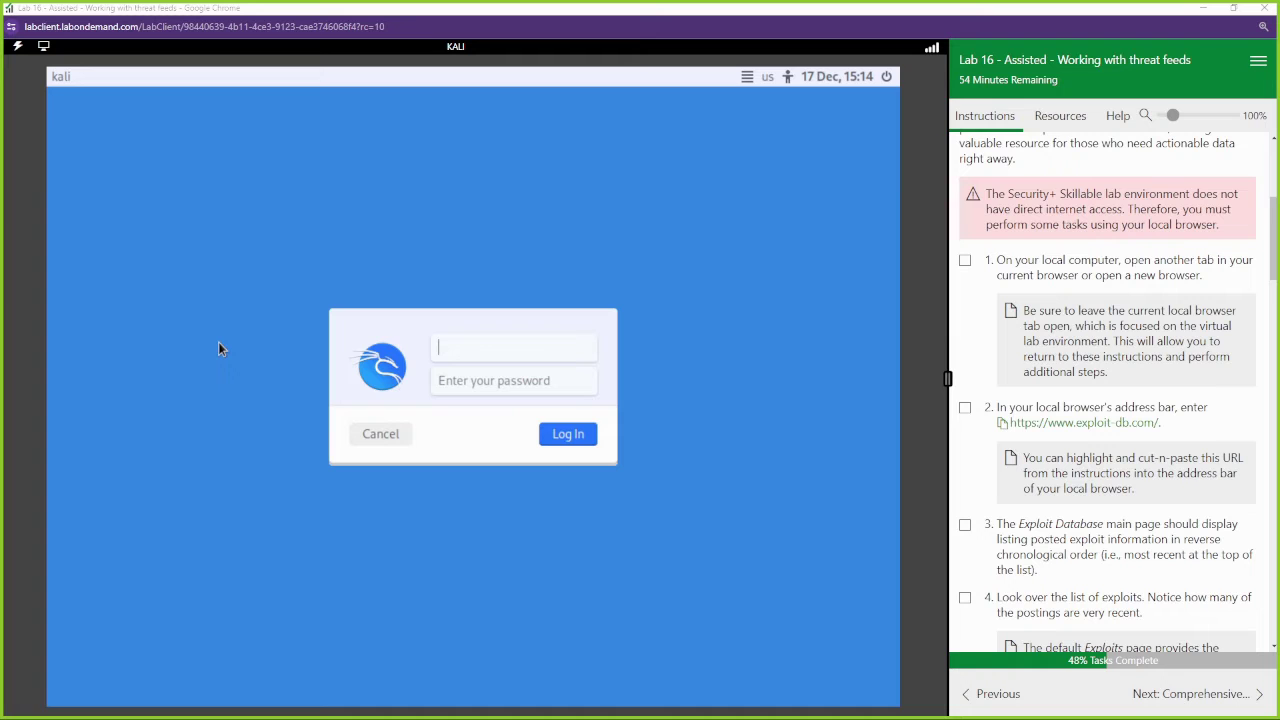
key(alt+Tab)
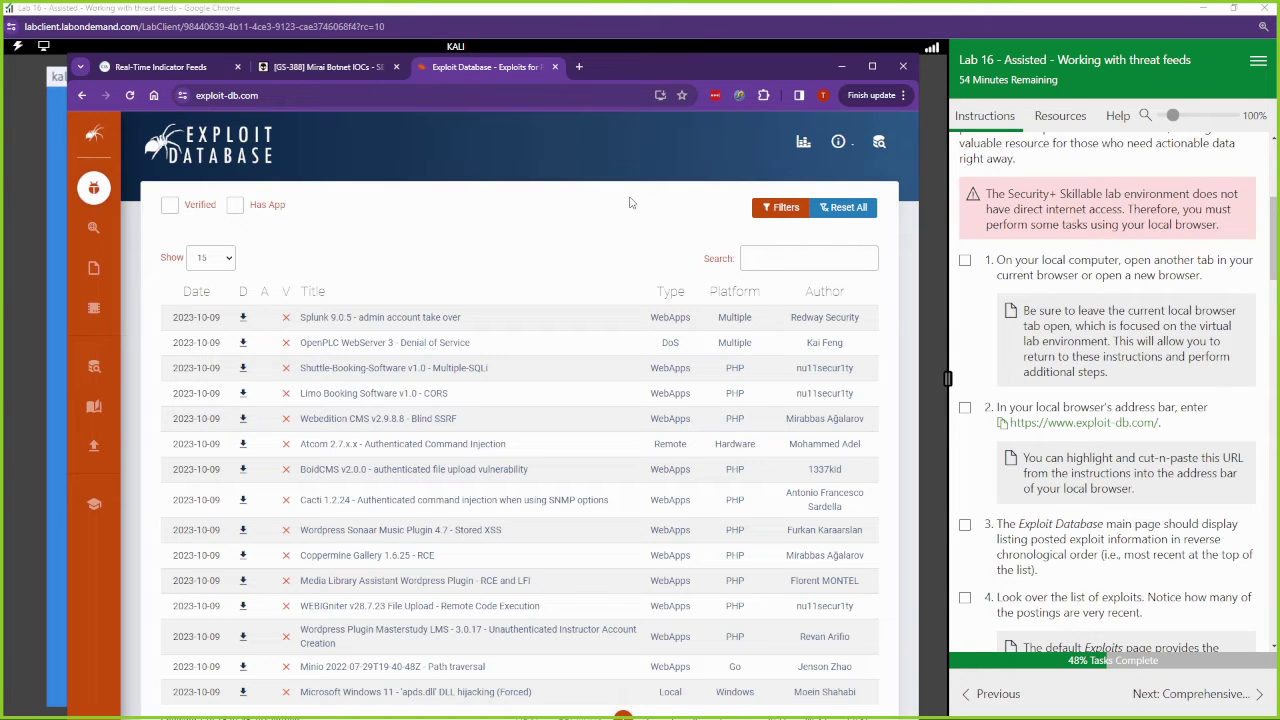
scroll(573, 232, down, 3)
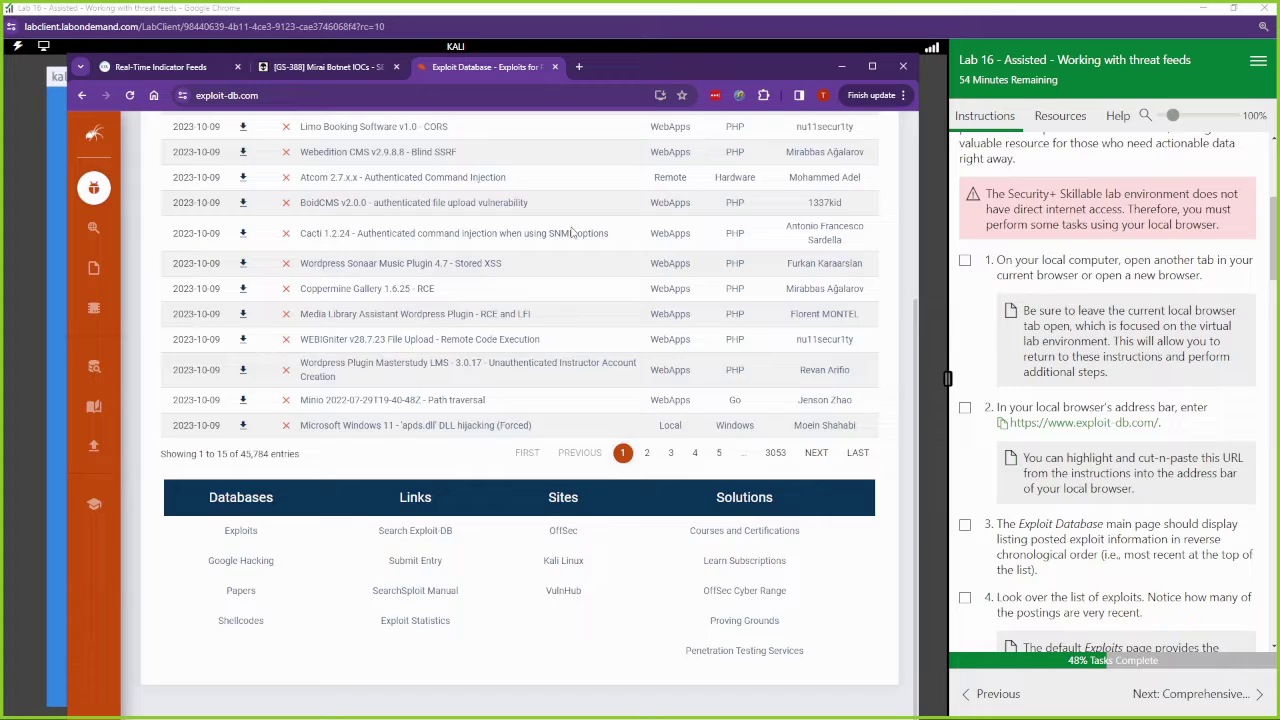
scroll(573, 232, up, 3)
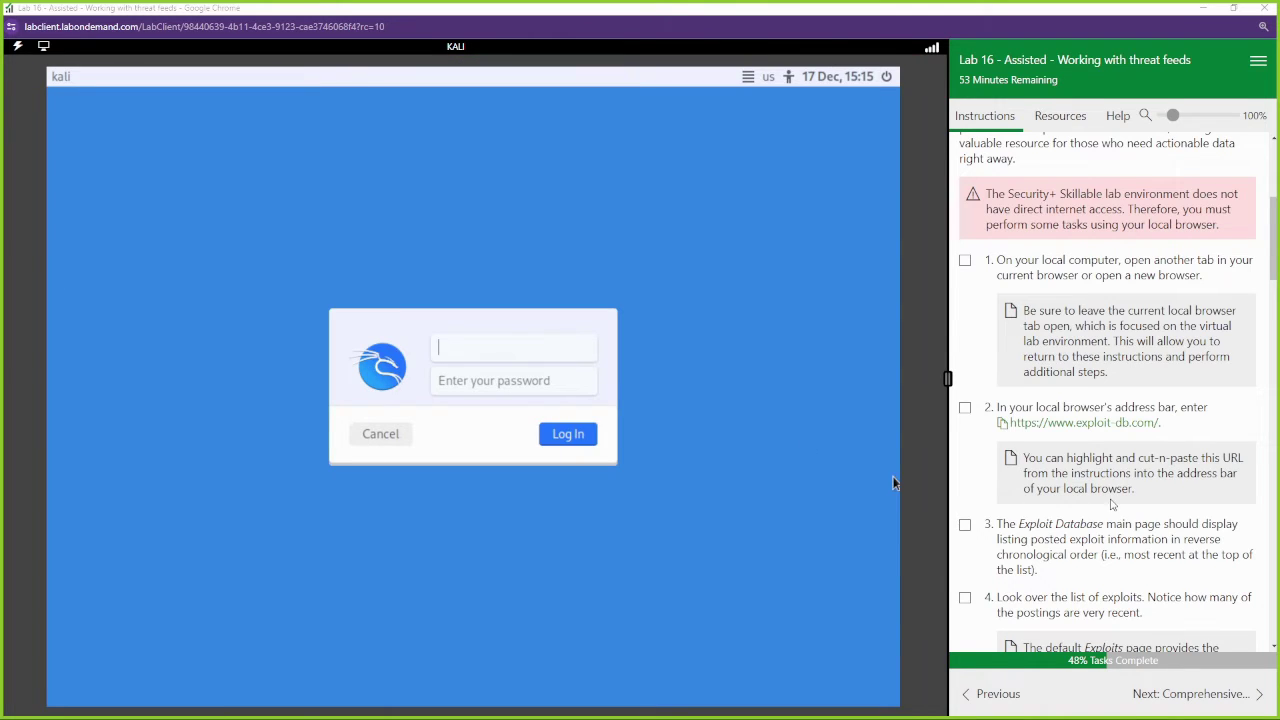
- Read the Exploit Database instructions on the listing columns, the filter fields and the filter options question
scroll(1112, 504, down, 2)
scroll(1050, 436, down, 4)
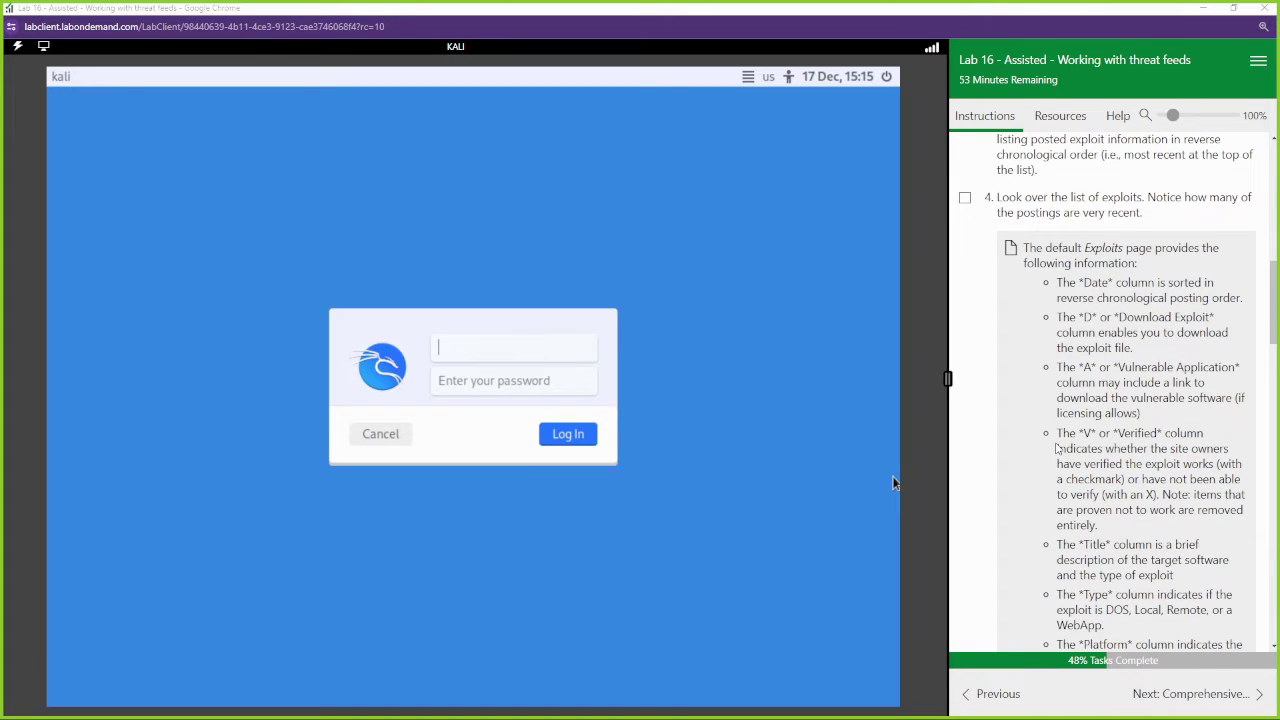
scroll(1060, 470, down, 6)
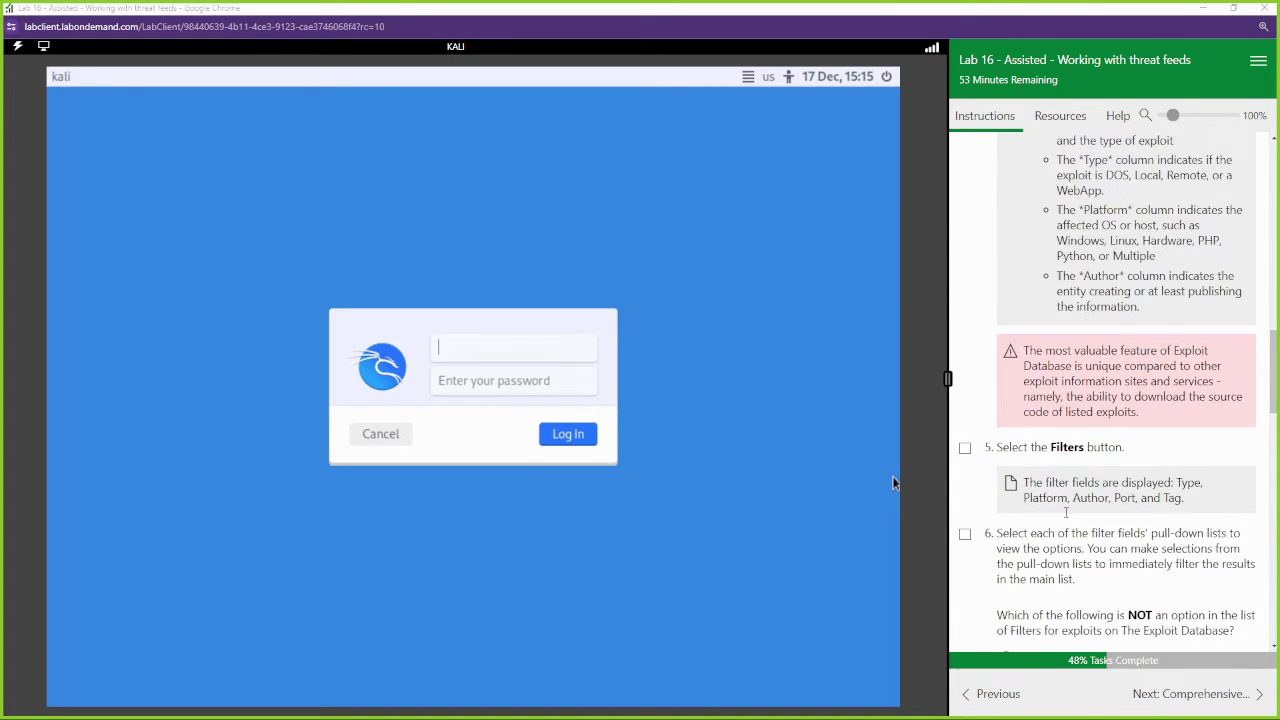
scroll(1065, 512, down, 2)
scroll(1108, 384, down, 2)
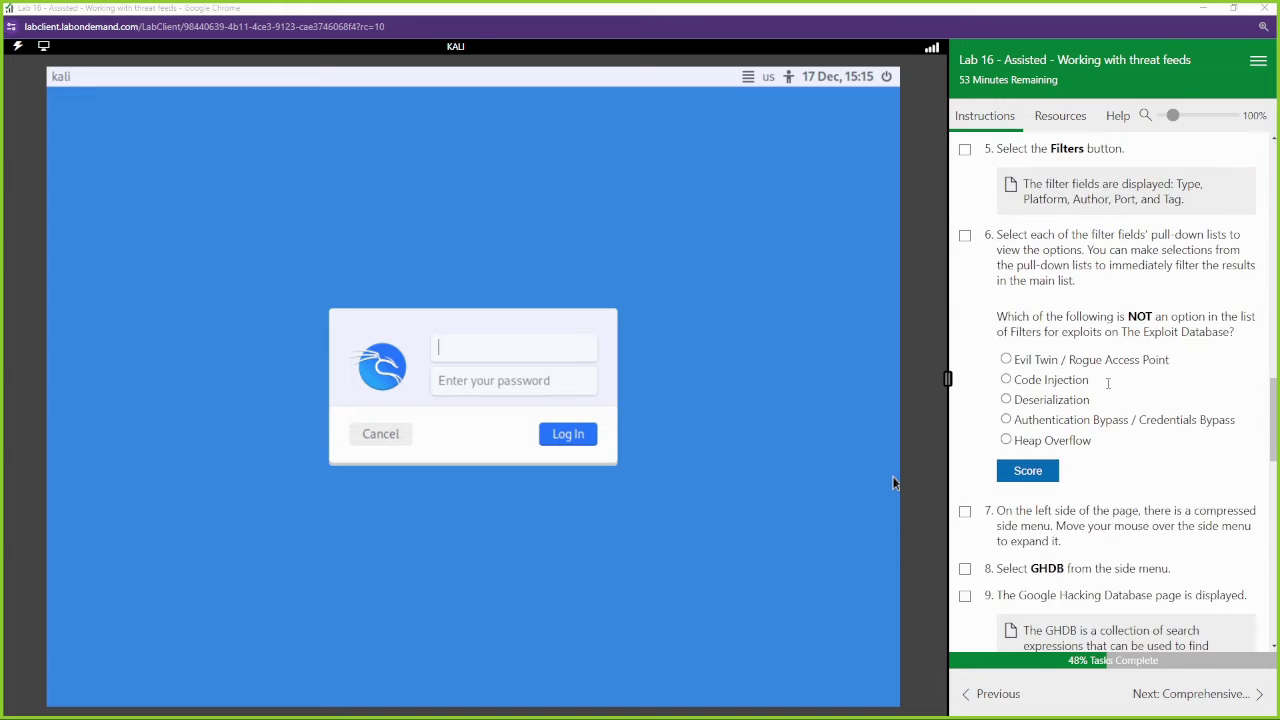
scroll(1108, 383, down, 1)
scroll(1100, 365, up, 4)
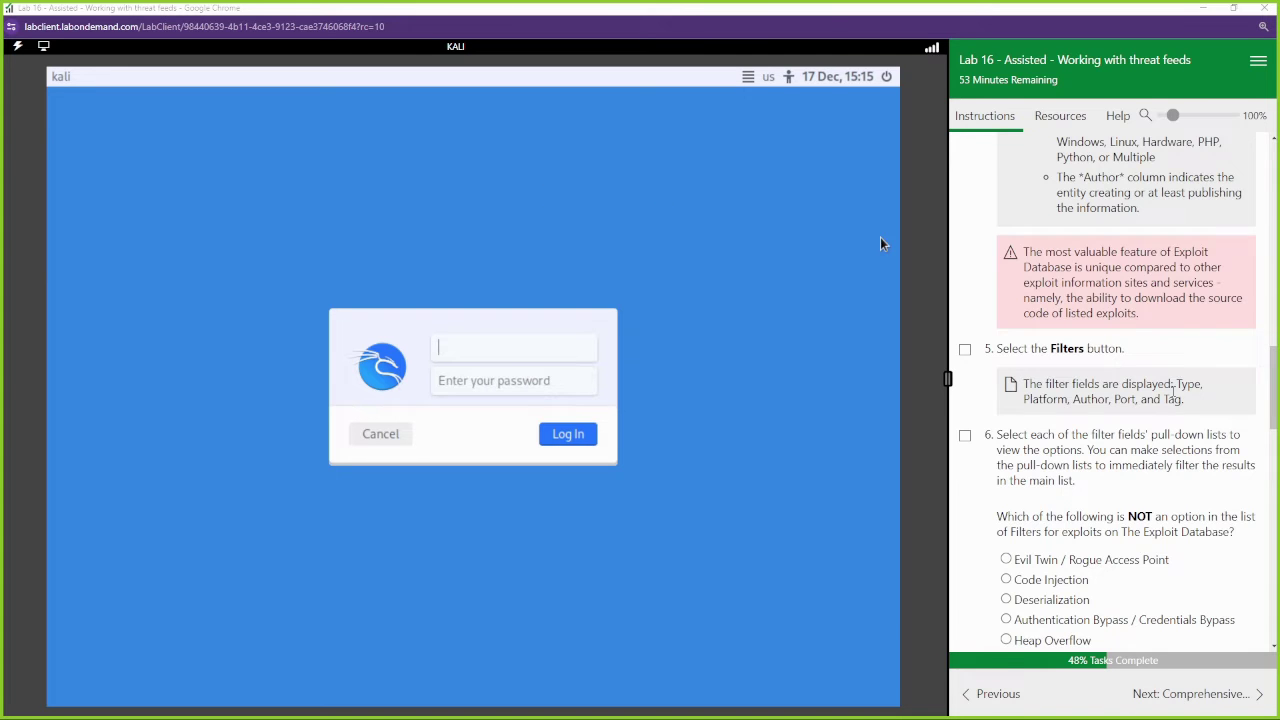
- Read ahead through the remaining Exploit Database lab steps and look over the titles in the exploit listing
scroll(1176, 410, down, 9)
scroll(1176, 410, down, 3)
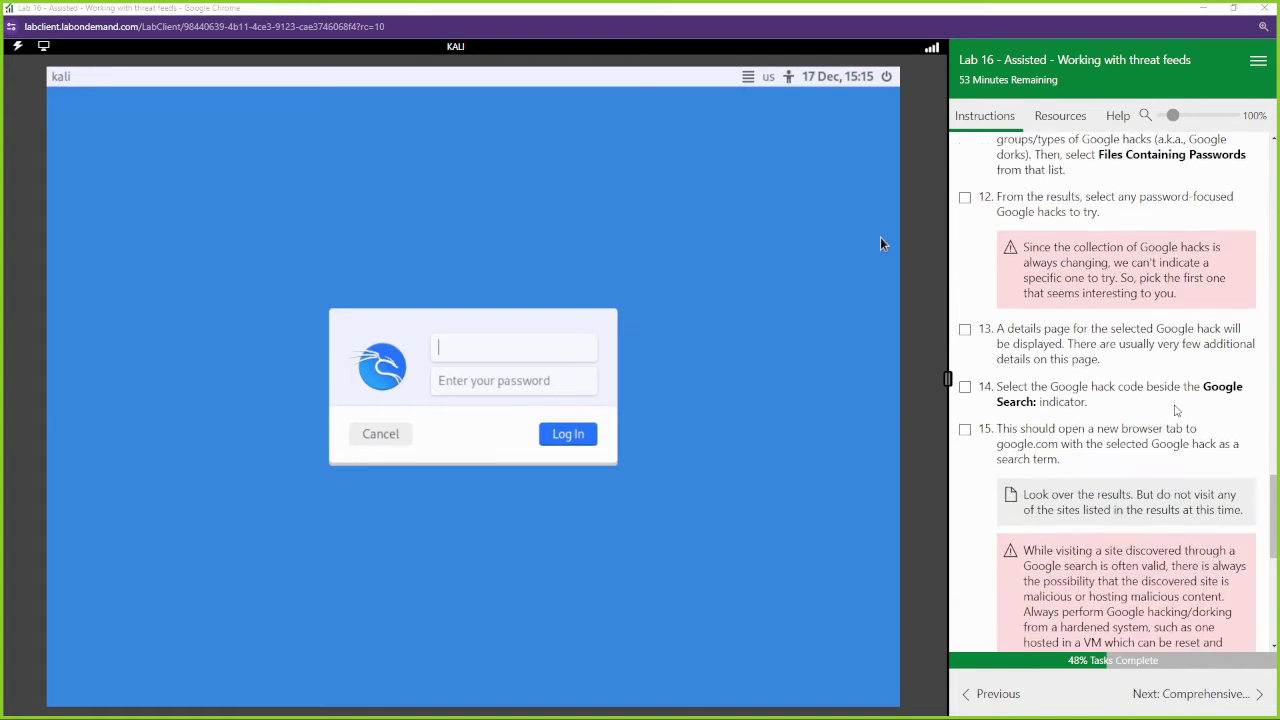
scroll(1176, 410, up, 4)
scroll(1176, 410, up, 3)
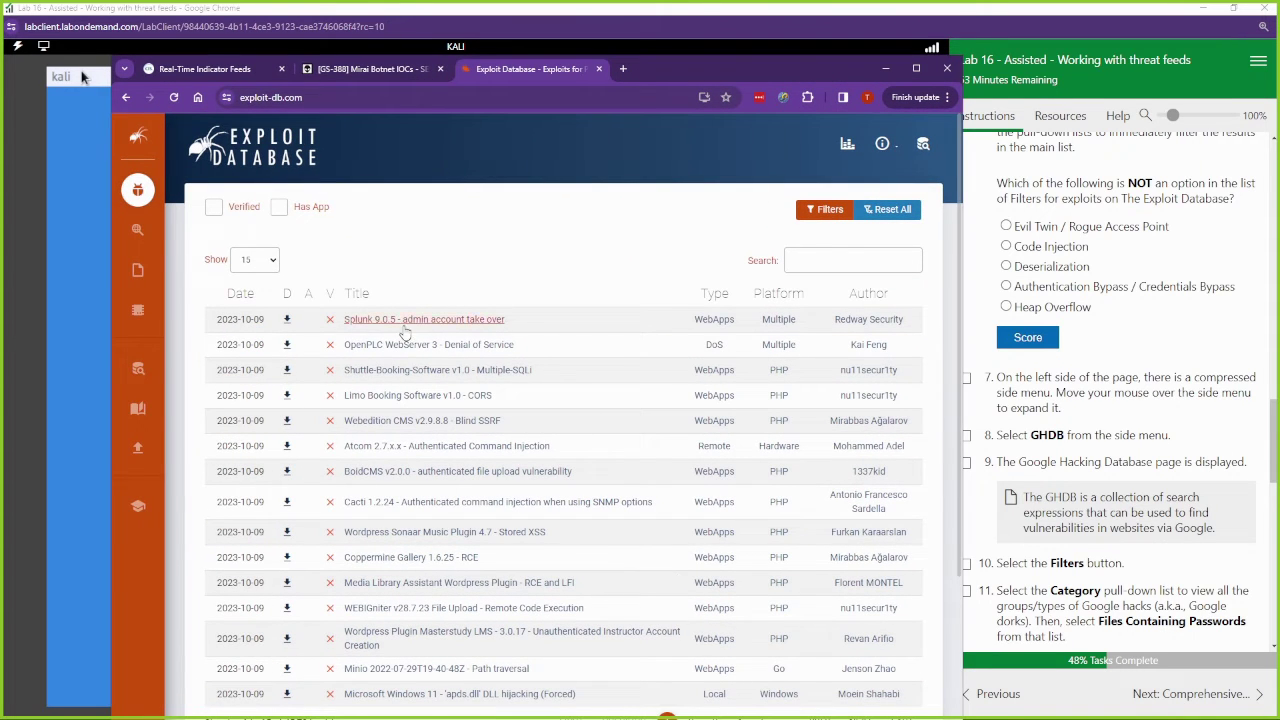
drag(566, 320, 354, 320)
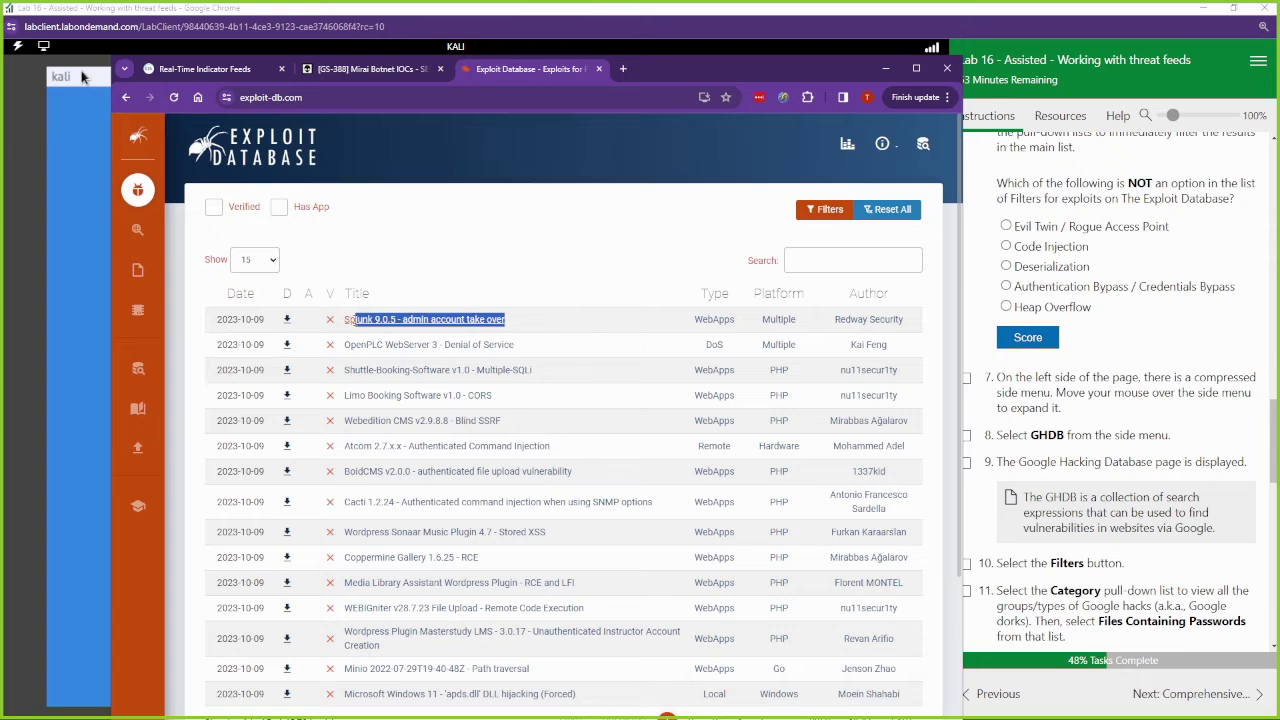
click(444, 278)
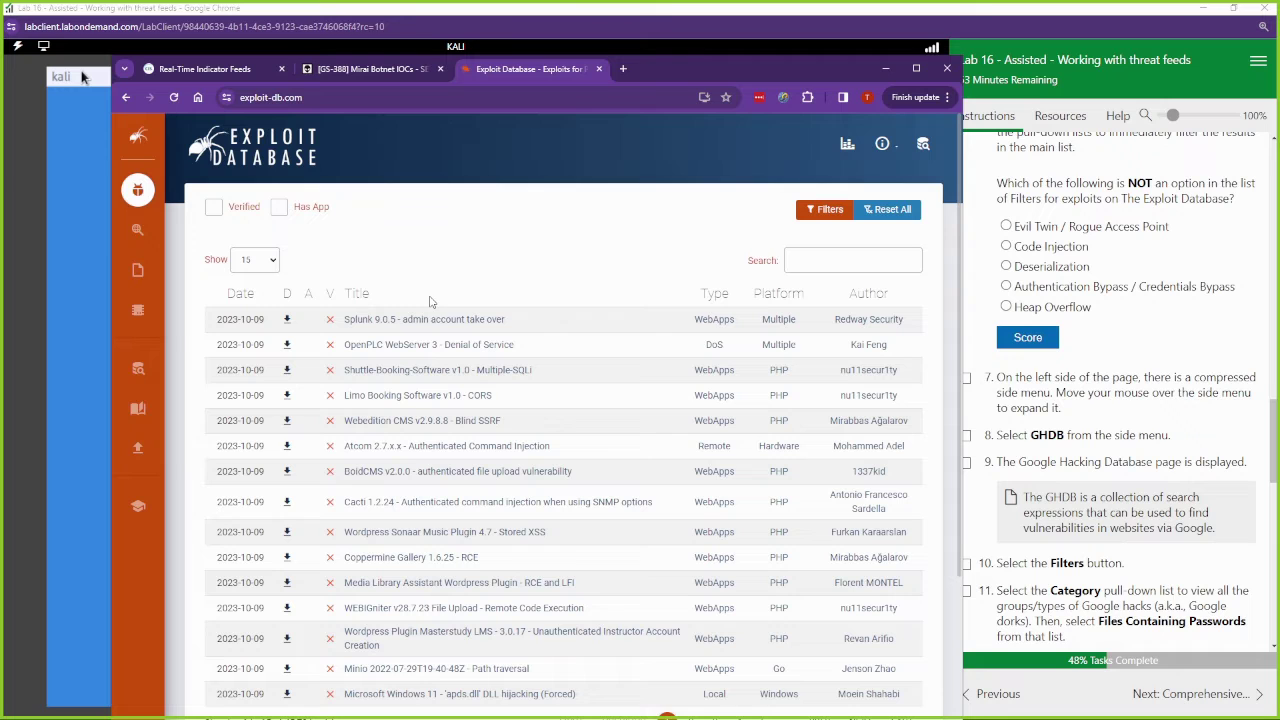
scroll(597, 306, down, 3)
scroll(597, 306, up, 3)
- Display the exploit filter fields and view the options offered for Type, Platform, Author, Port and Tag
click(841, 217)
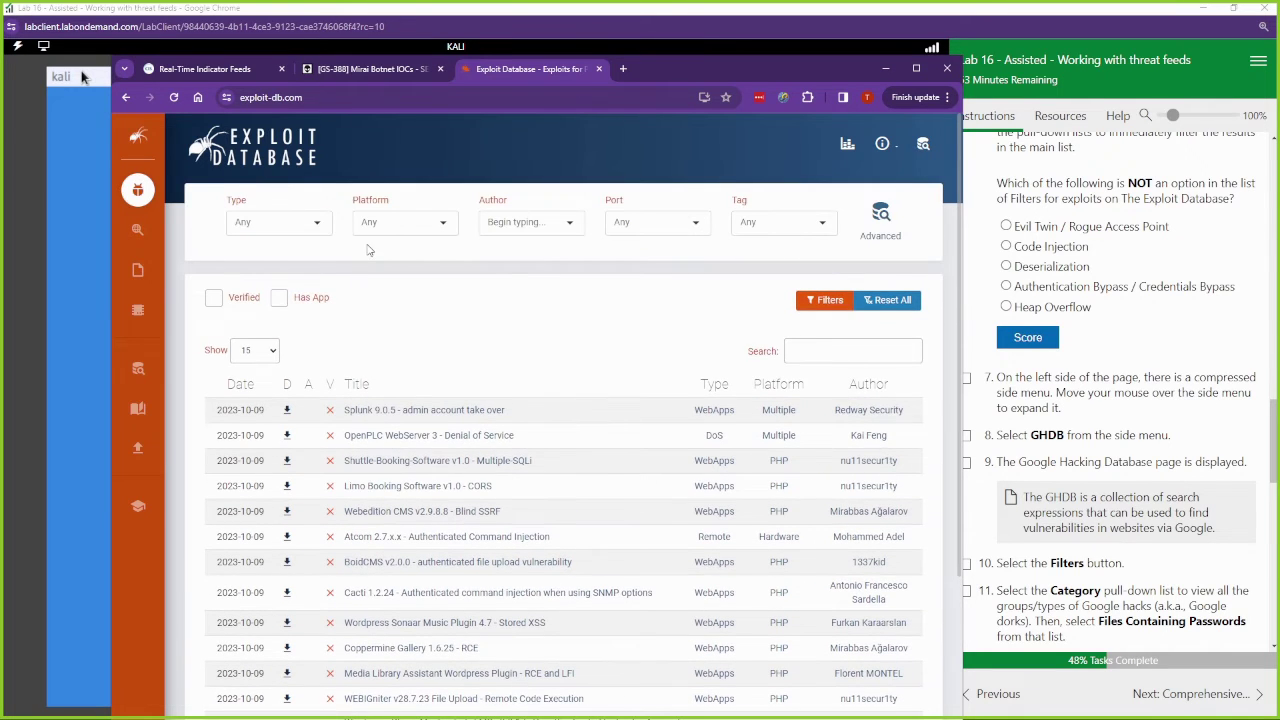
click(303, 226)
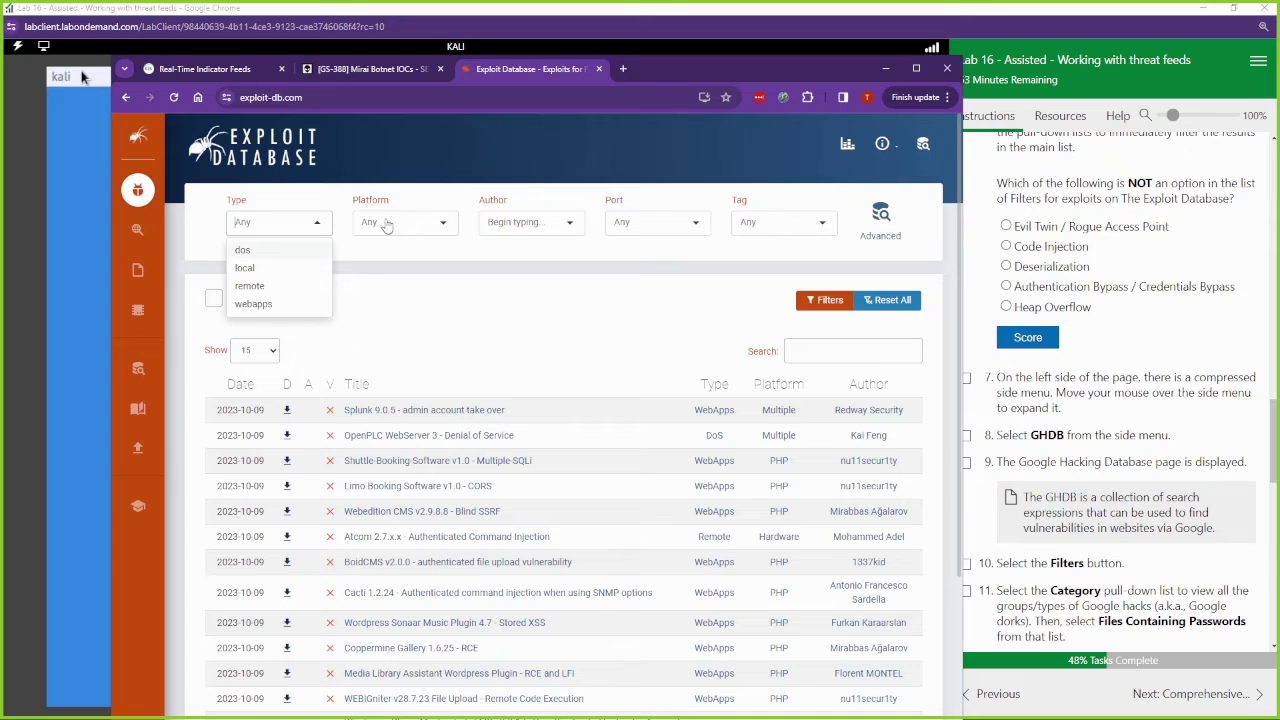
click(424, 221)
scroll(408, 271, down, 5)
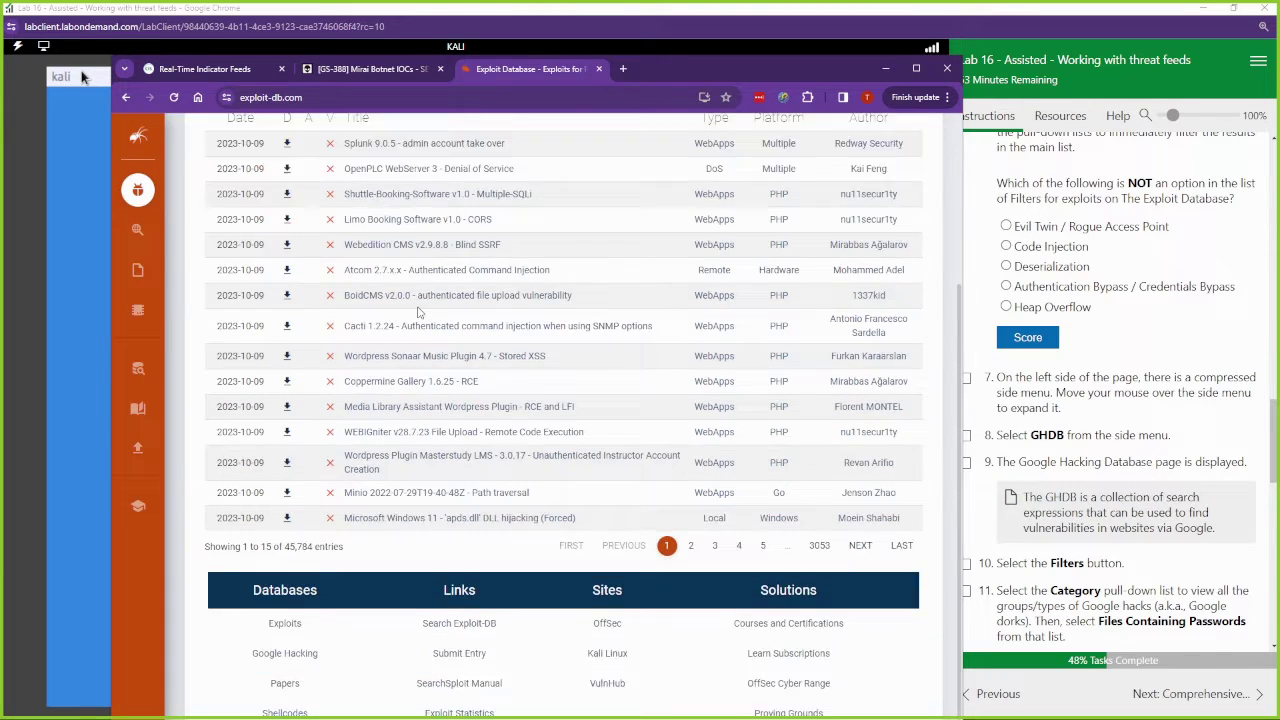
scroll(423, 306, up, 5)
click(575, 222)
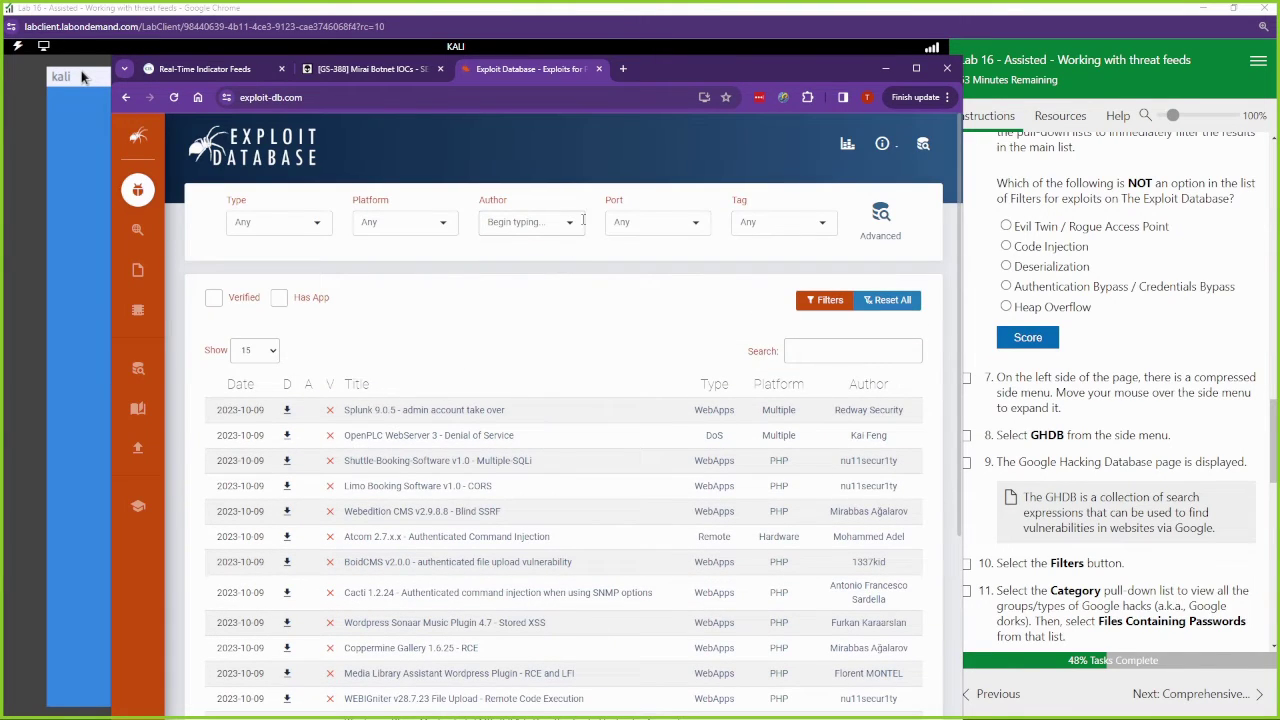
click(688, 224)
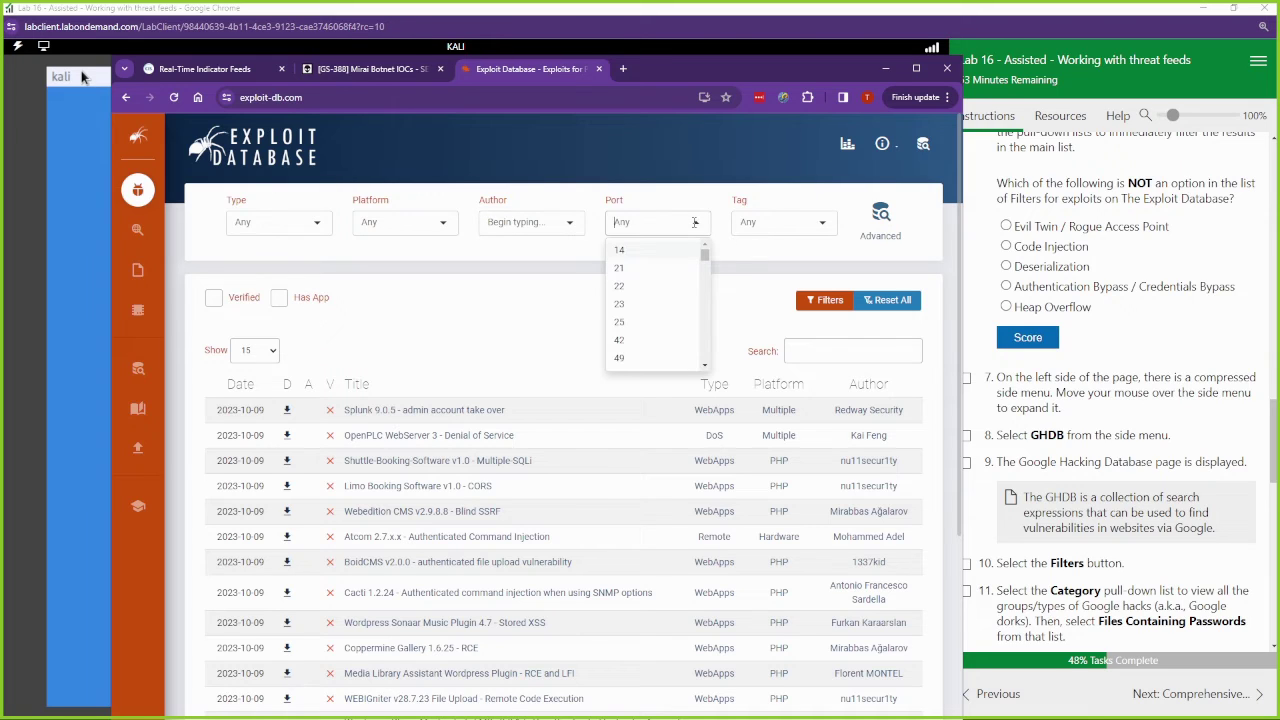
click(818, 225)
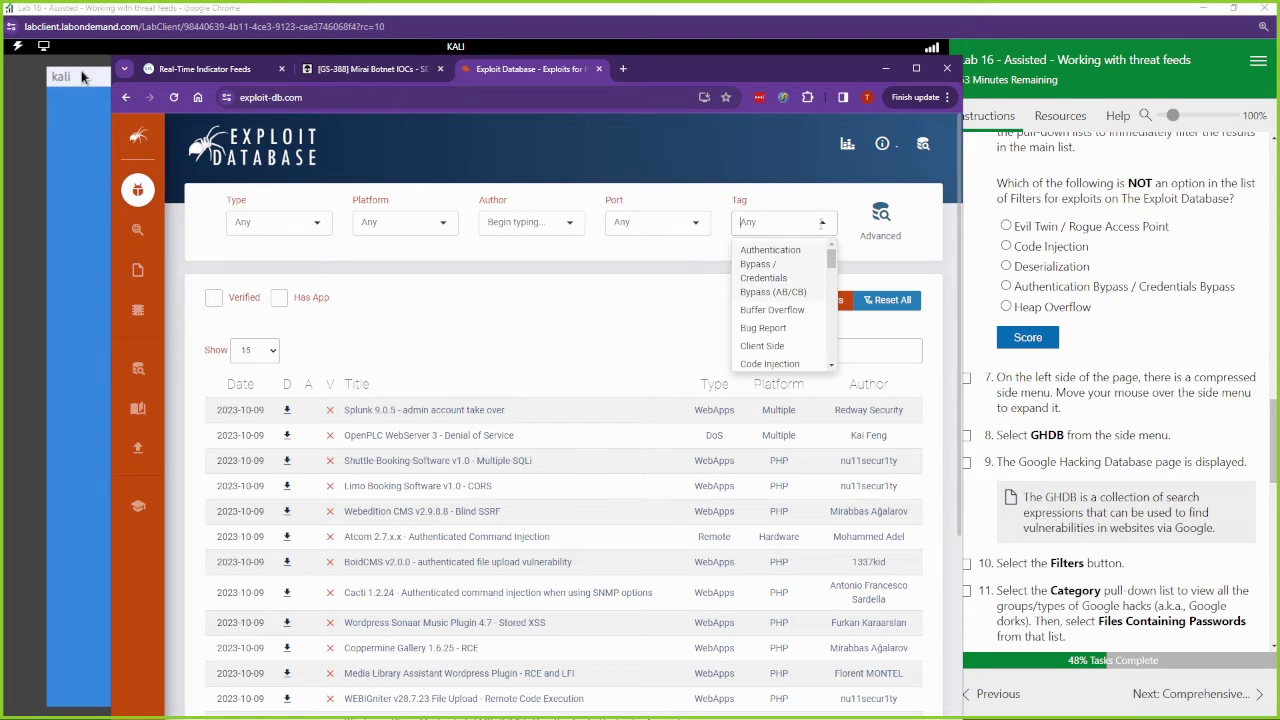
- Filter the exploit list by the Command Injection tag and look over the resulting entries
drag(831, 262, 830, 274)
click(763, 283)
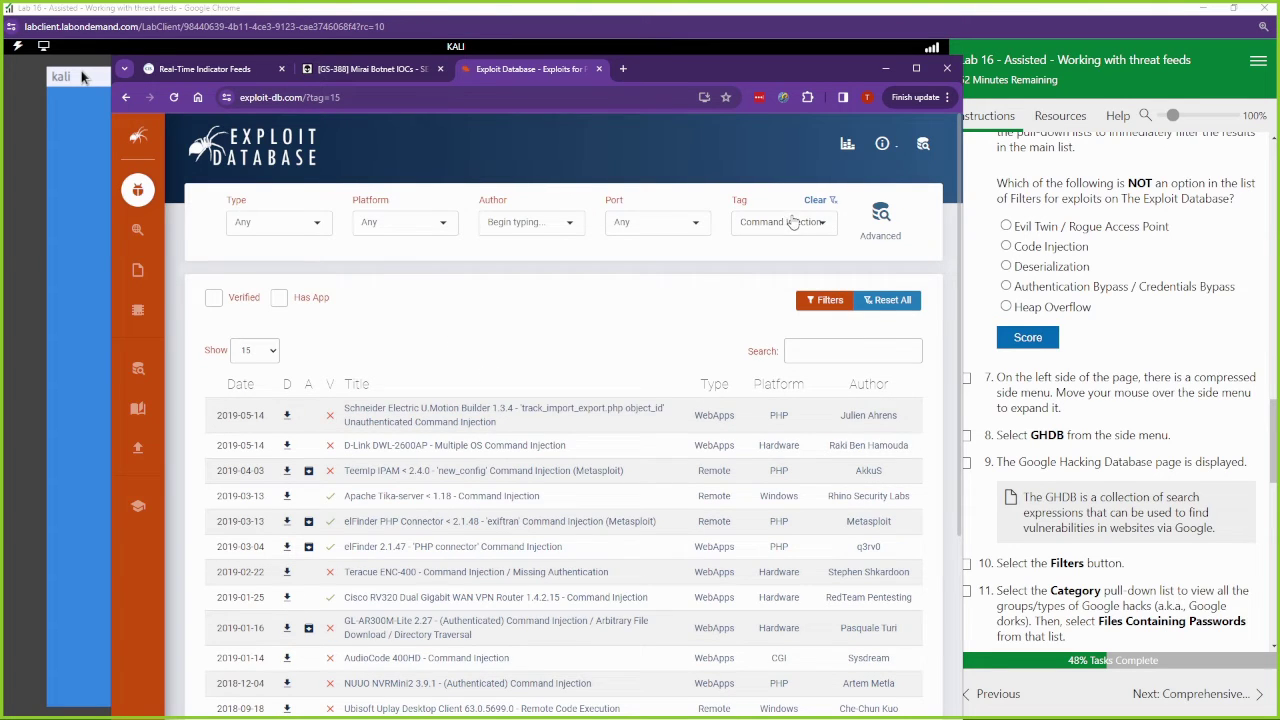
scroll(468, 374, down, 3)
scroll(468, 374, up, 3)
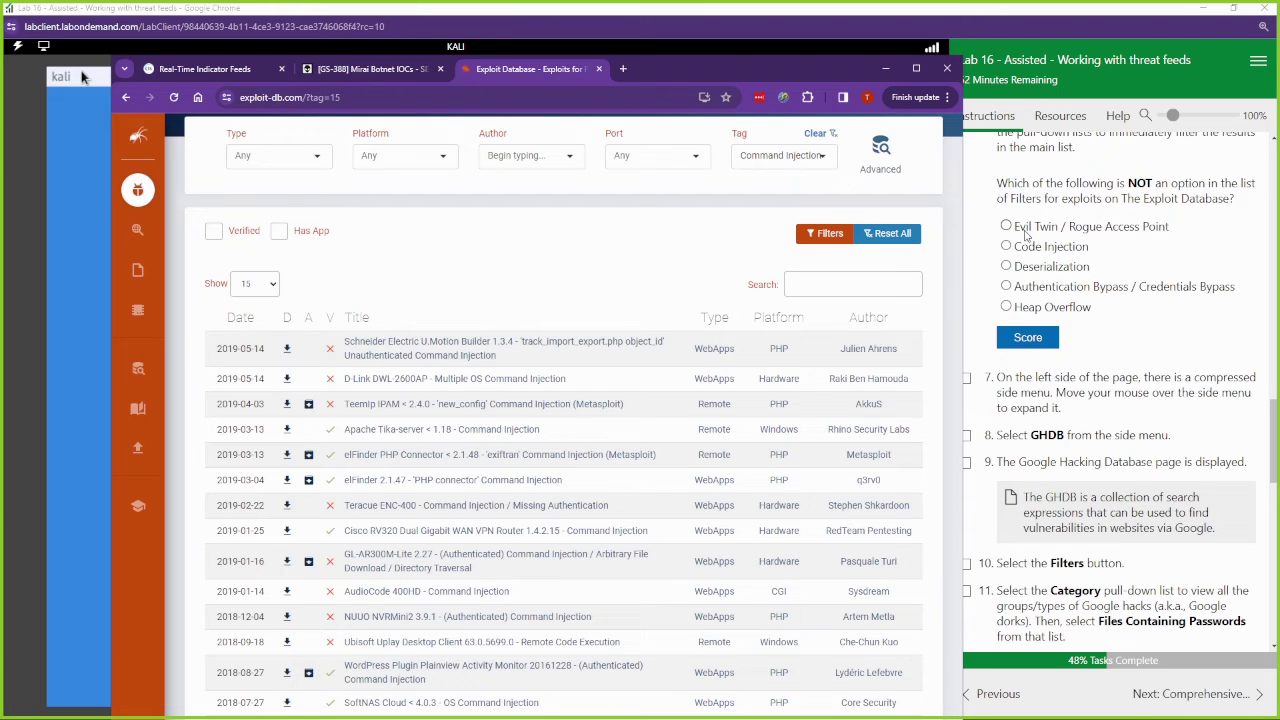
- Clear the Command Injection tag and search the Tag filter options for "evi"
click(824, 157)
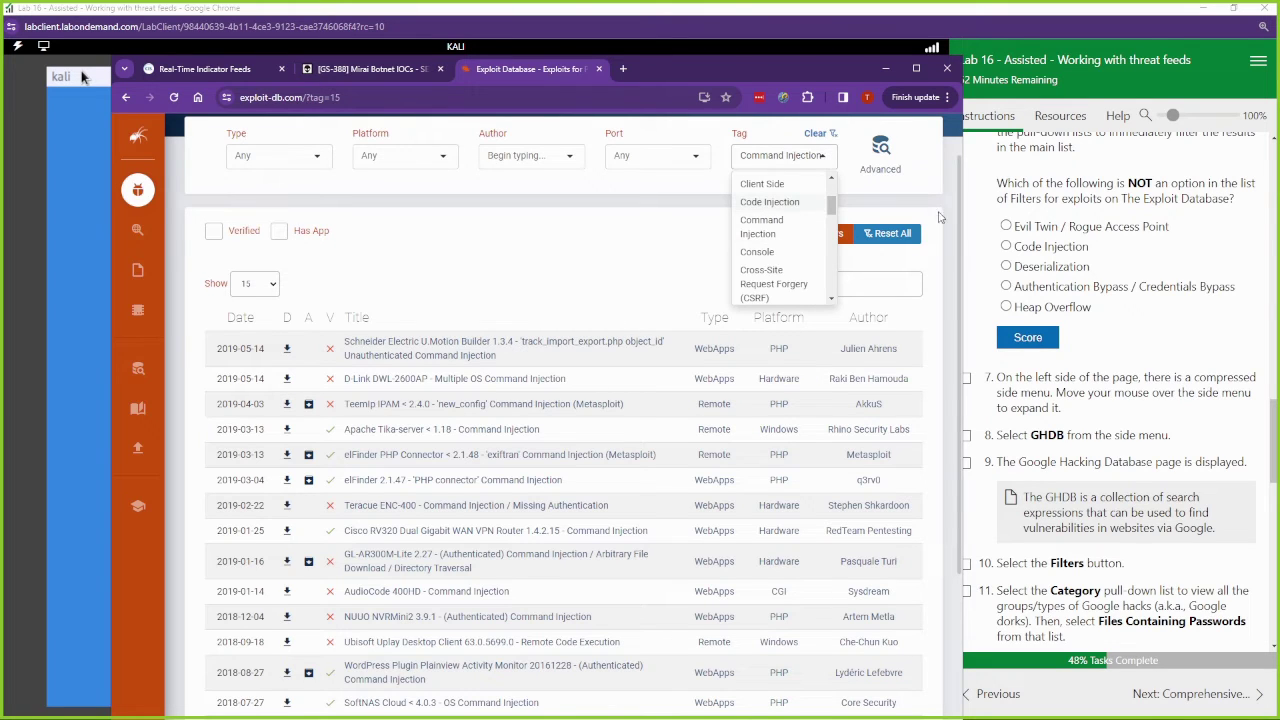
click(791, 229)
click(824, 157)
key(BackSpace)
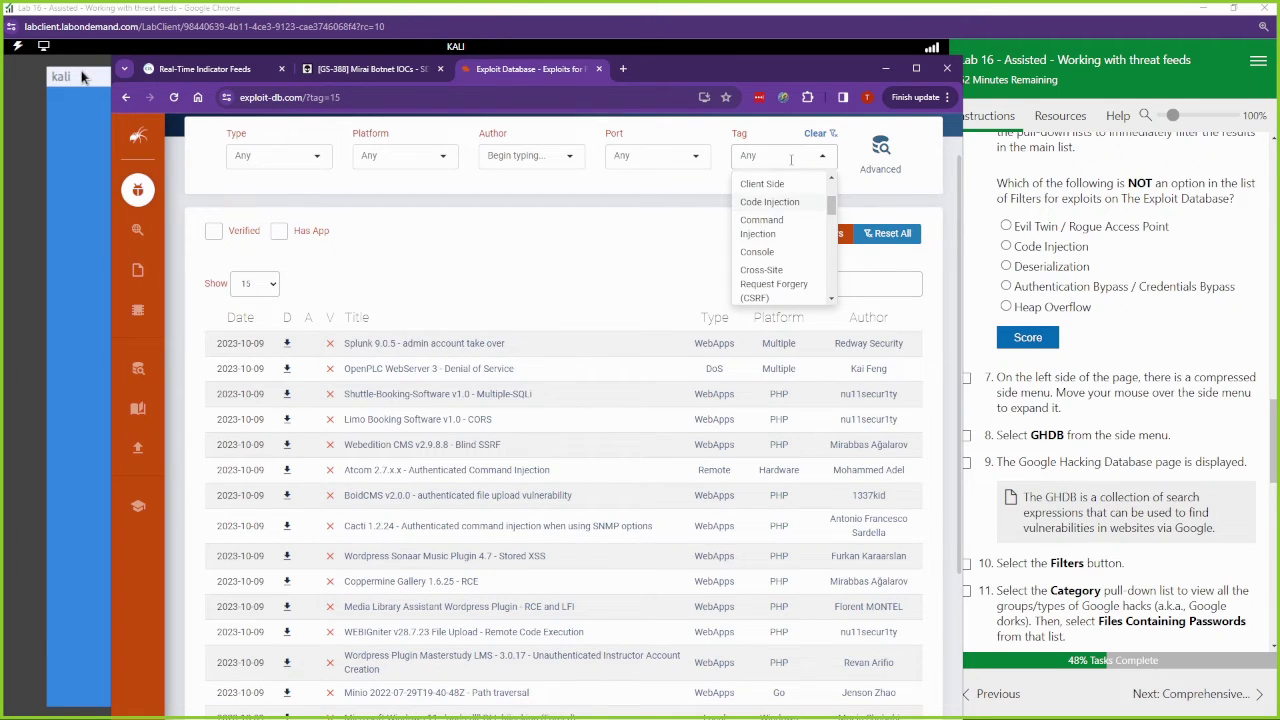
text(evi)
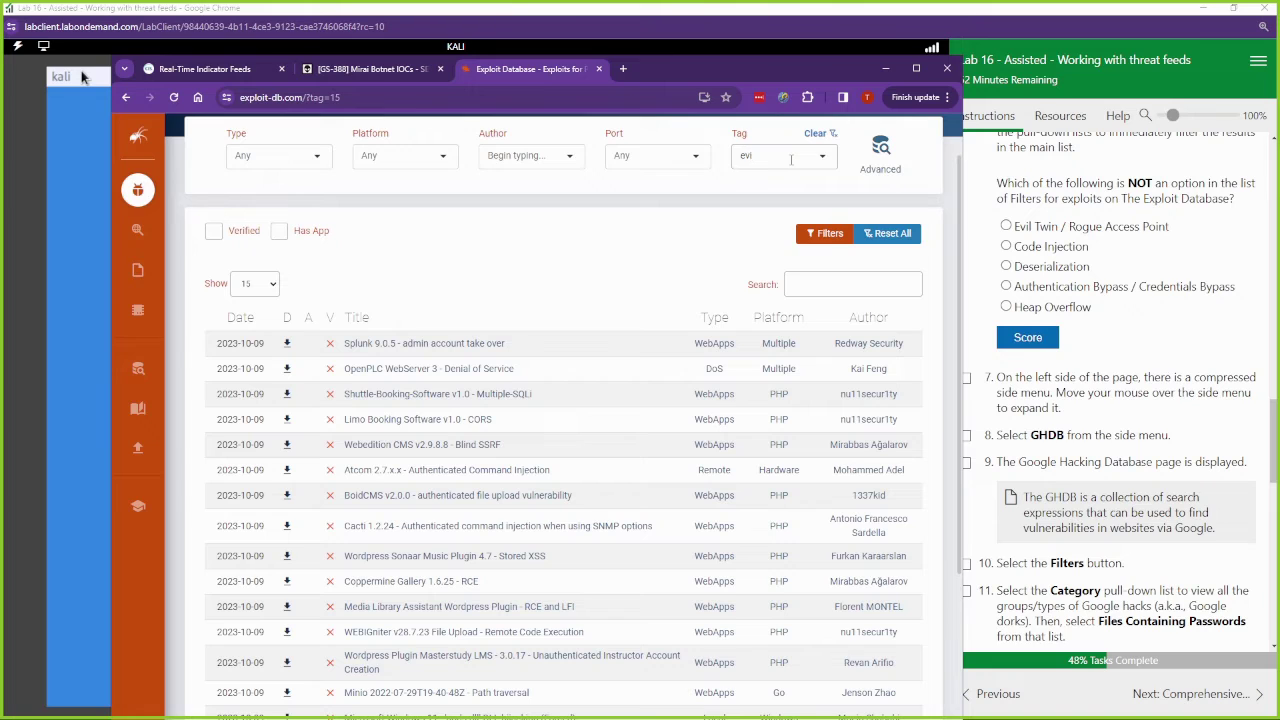
key(BackSpace)
key(BackSpace)
key(BackSpace)
- Check the remaining answer choices by searching the Tag filter options for "code", "des", "au" and "hea"
text(code)
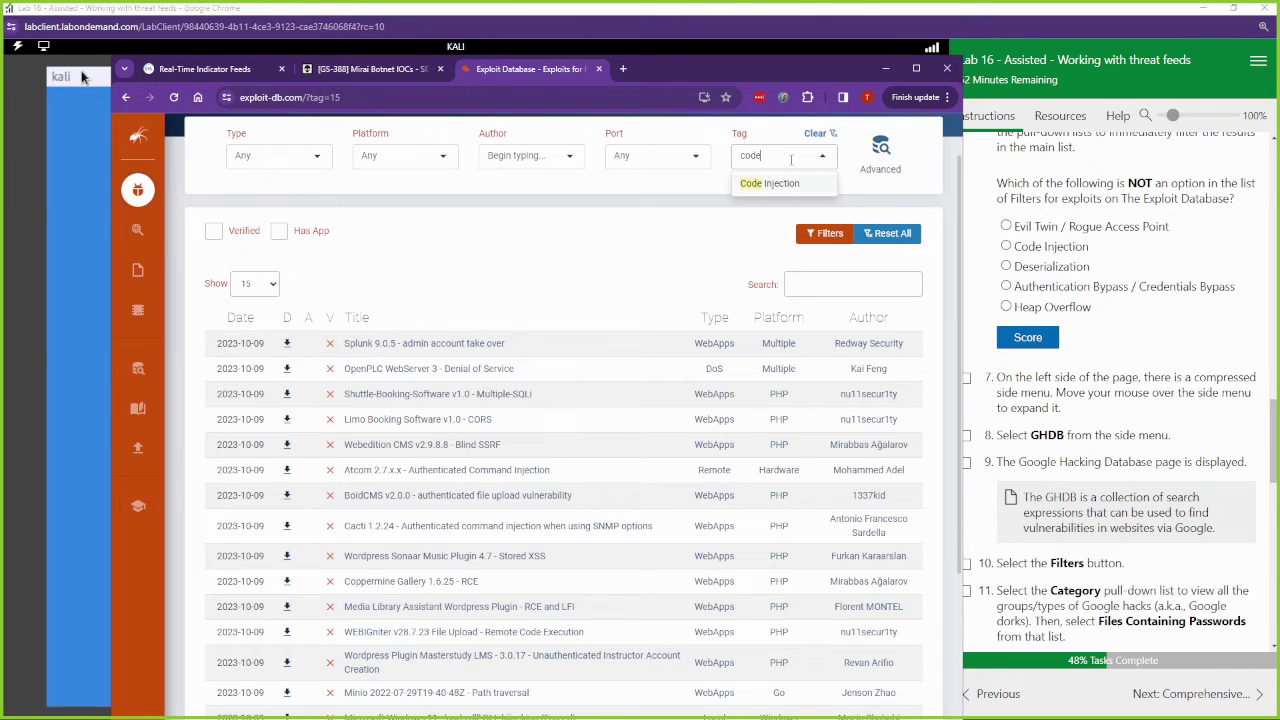
key(BackSpace)
key(BackSpace)
key(BackSpace)
text(des)
key(BackSpace)
key(BackSpace)
text(au)
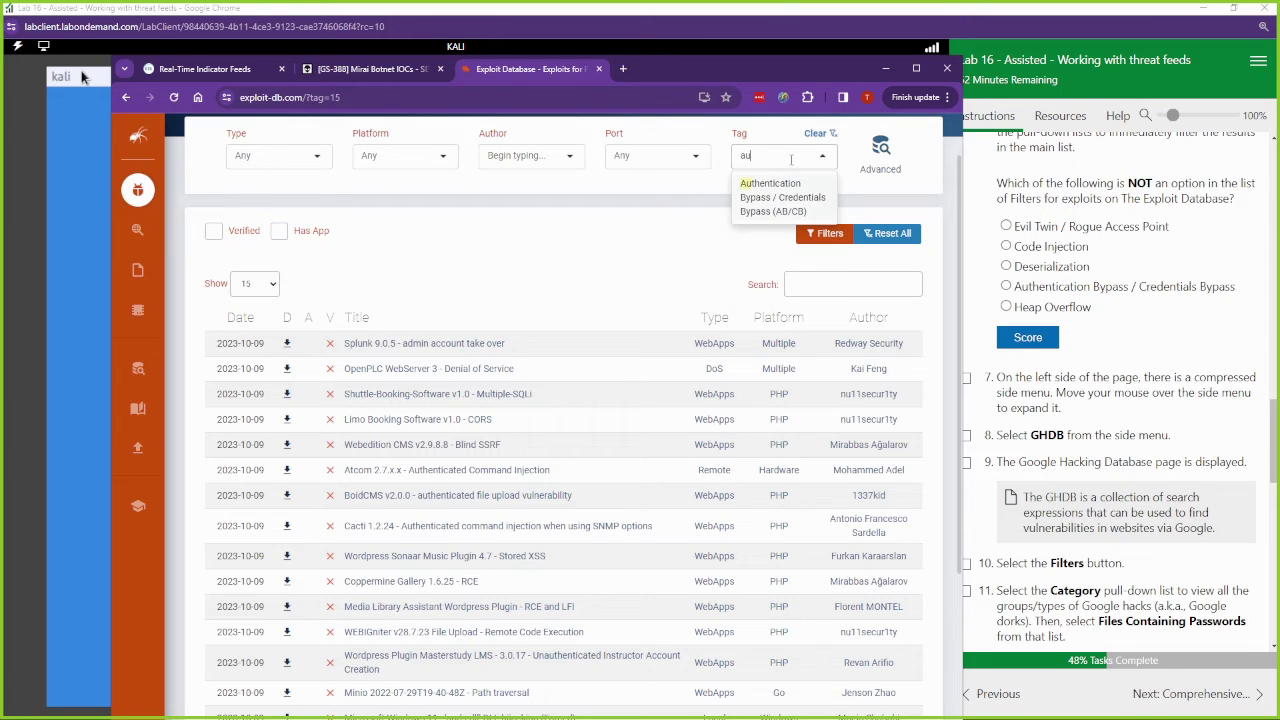
key(BackSpace)
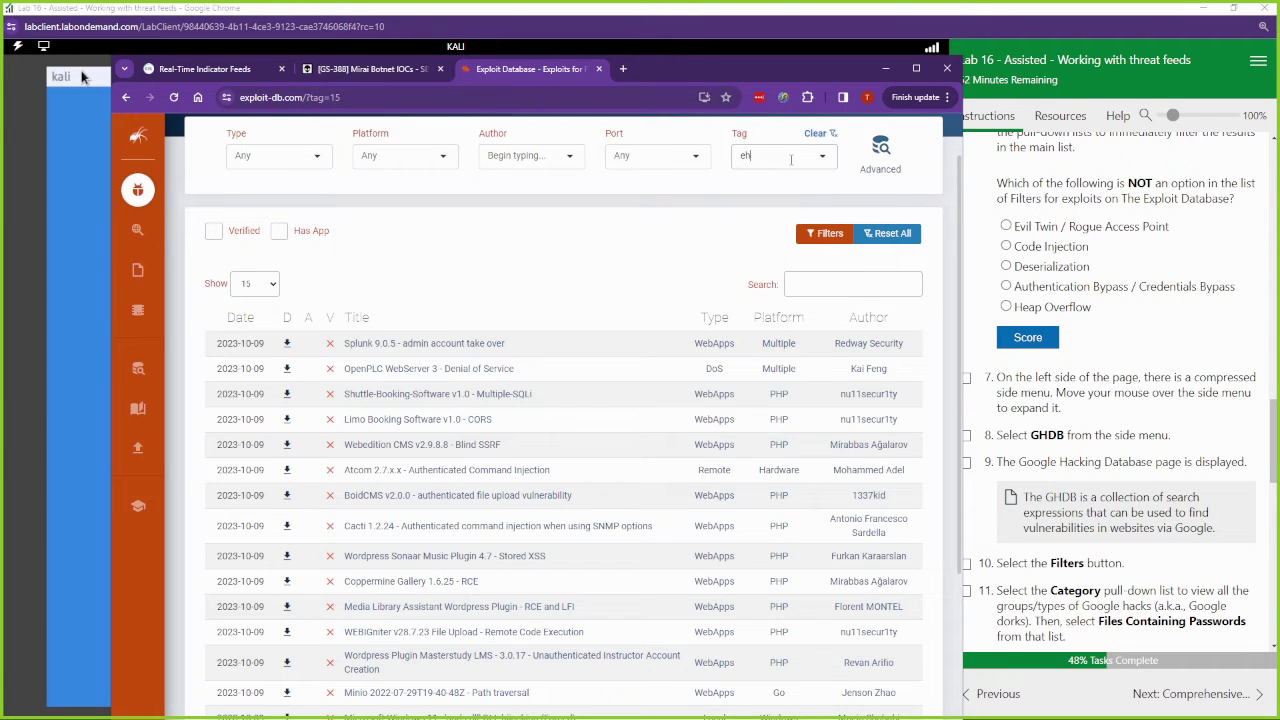
text(hea)
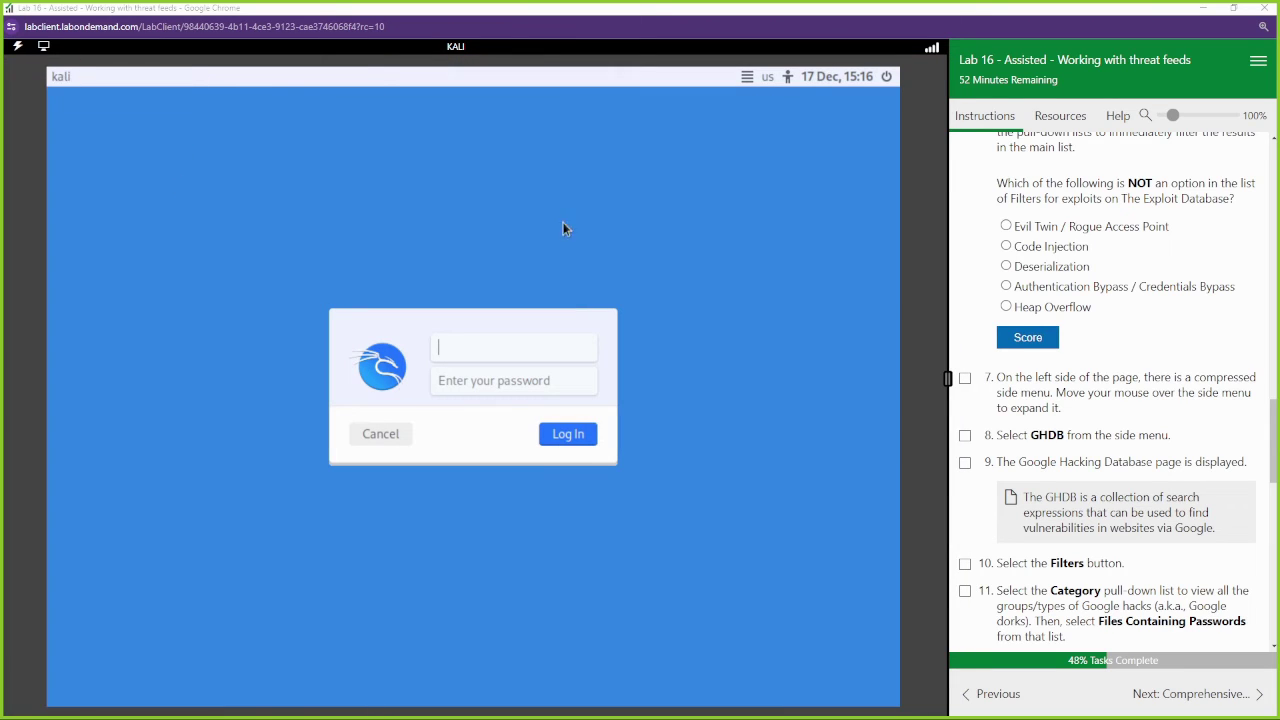
- Answer the filter options question with Evil Twin / Rogue Access Point and score it
click(1030, 229)
click(1040, 340)
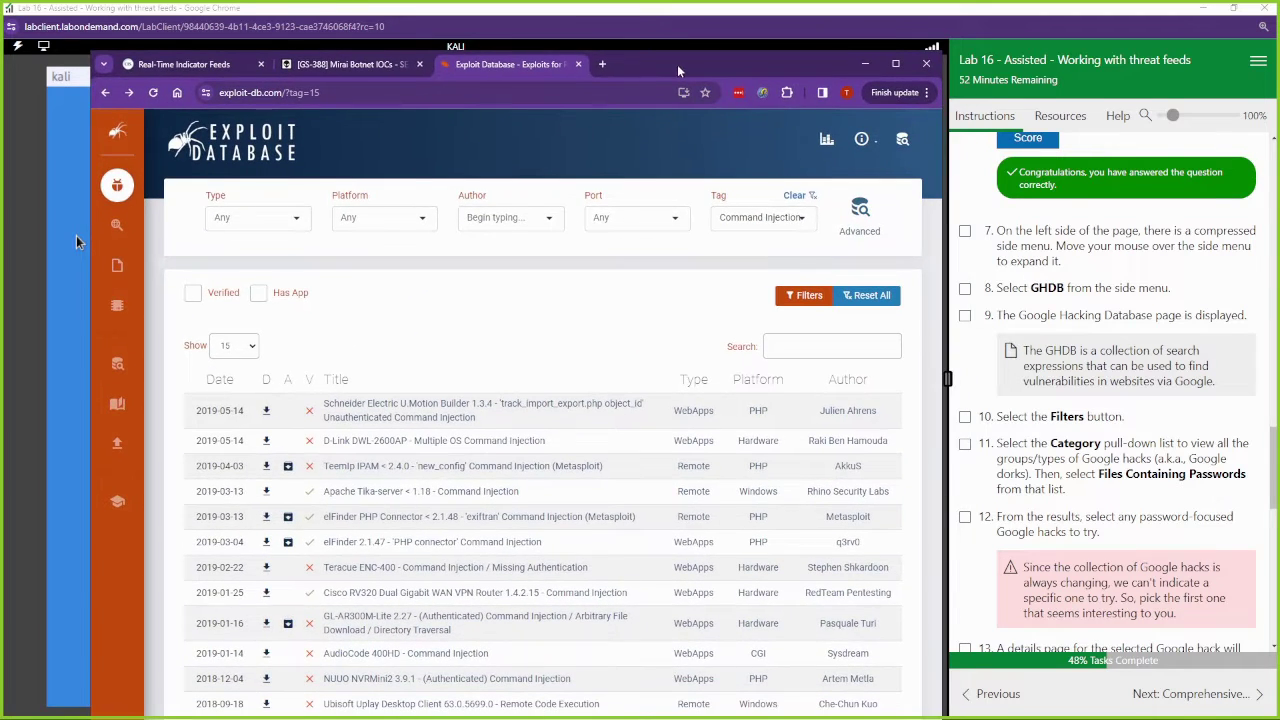
- Open the Google Hacking Database (GHDB) from the Exploit Database site and browse the first two pages of dorks
mouse_move(135, 235)
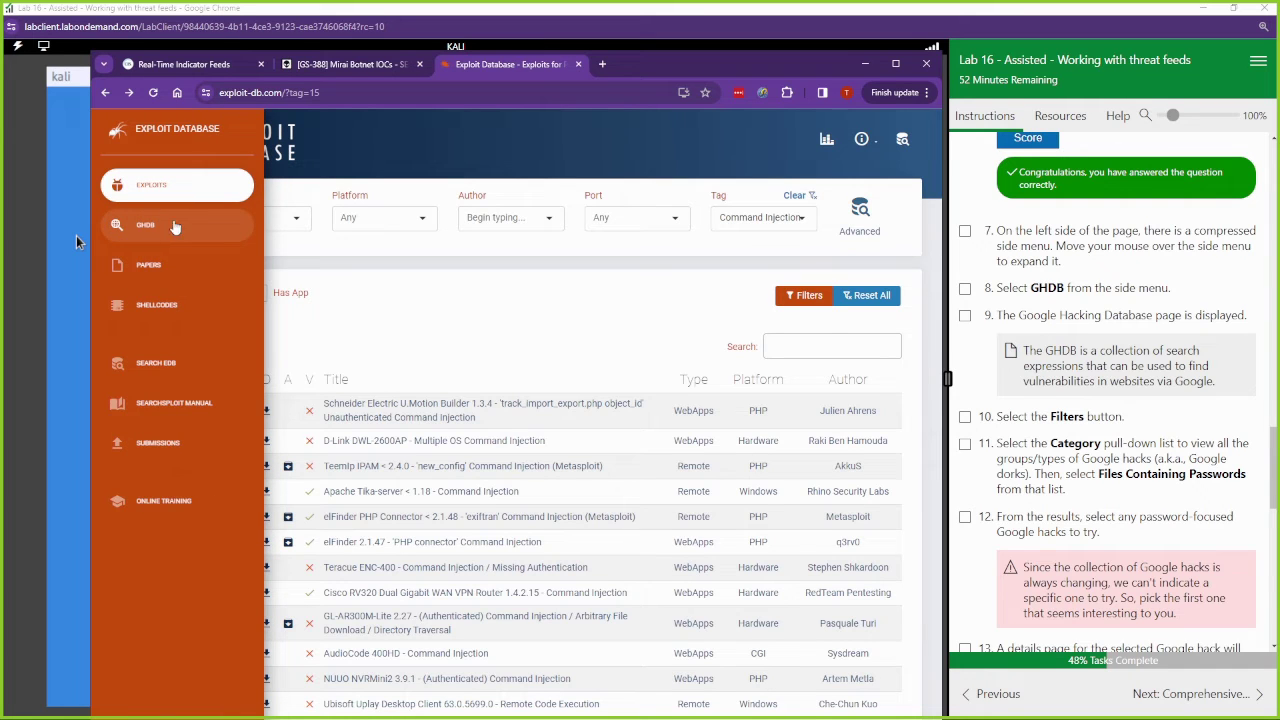
click(150, 227)
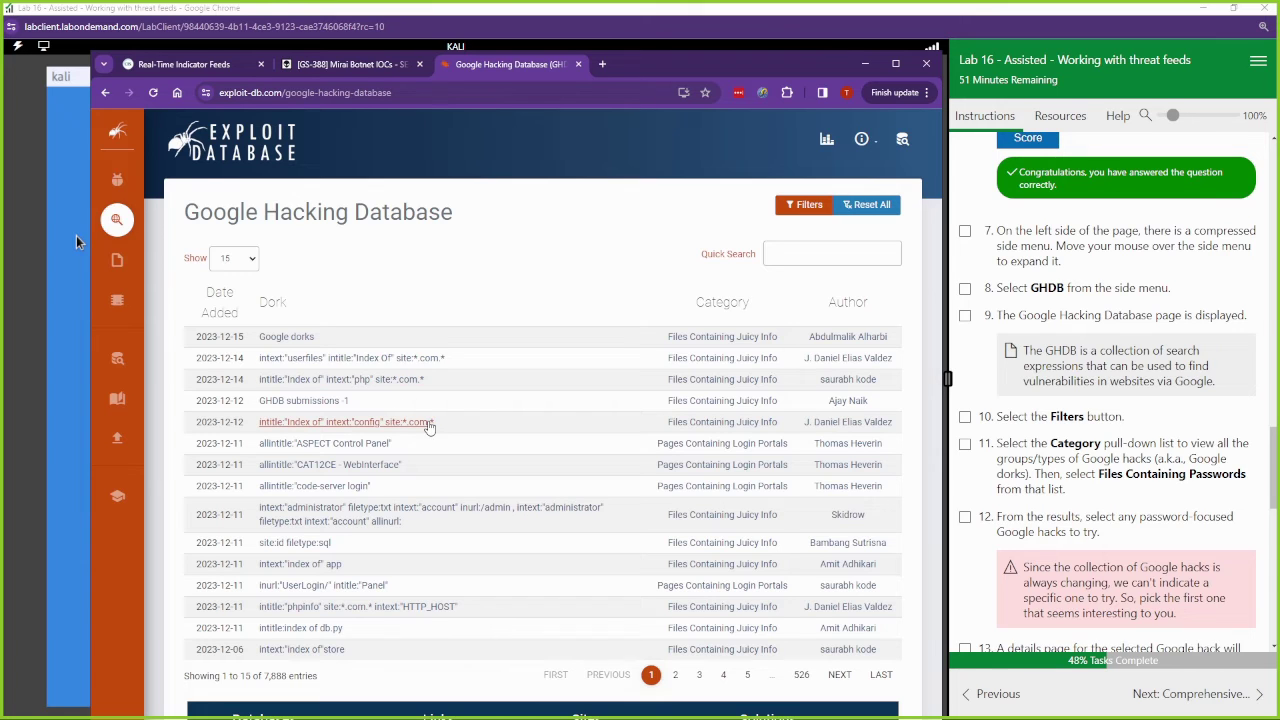
scroll(412, 478, down, 2)
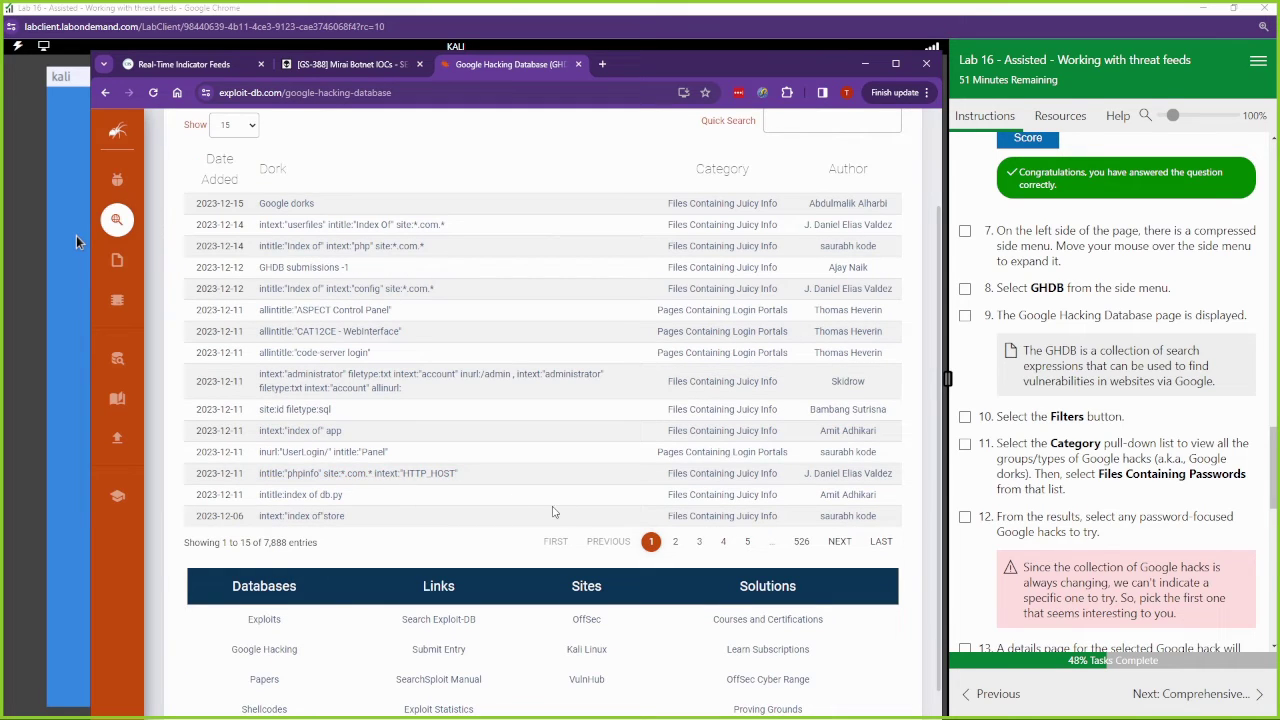
click(674, 543)
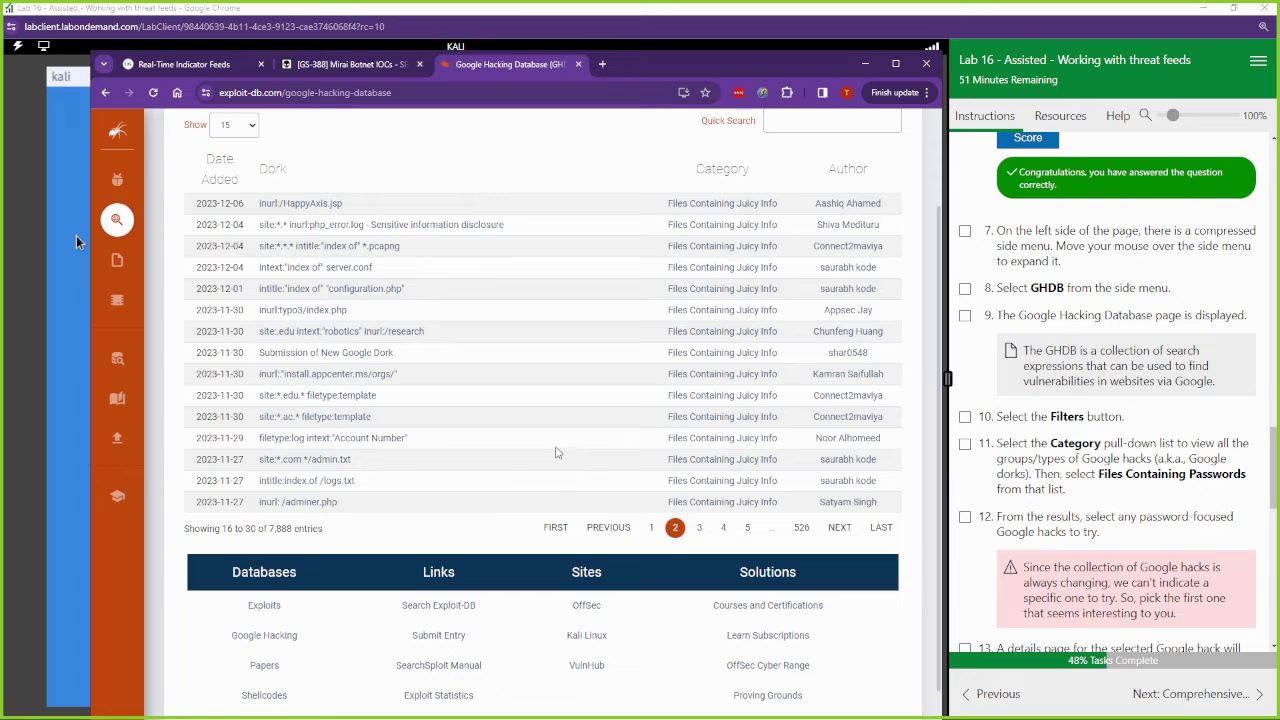
scroll(515, 435, up, 2)
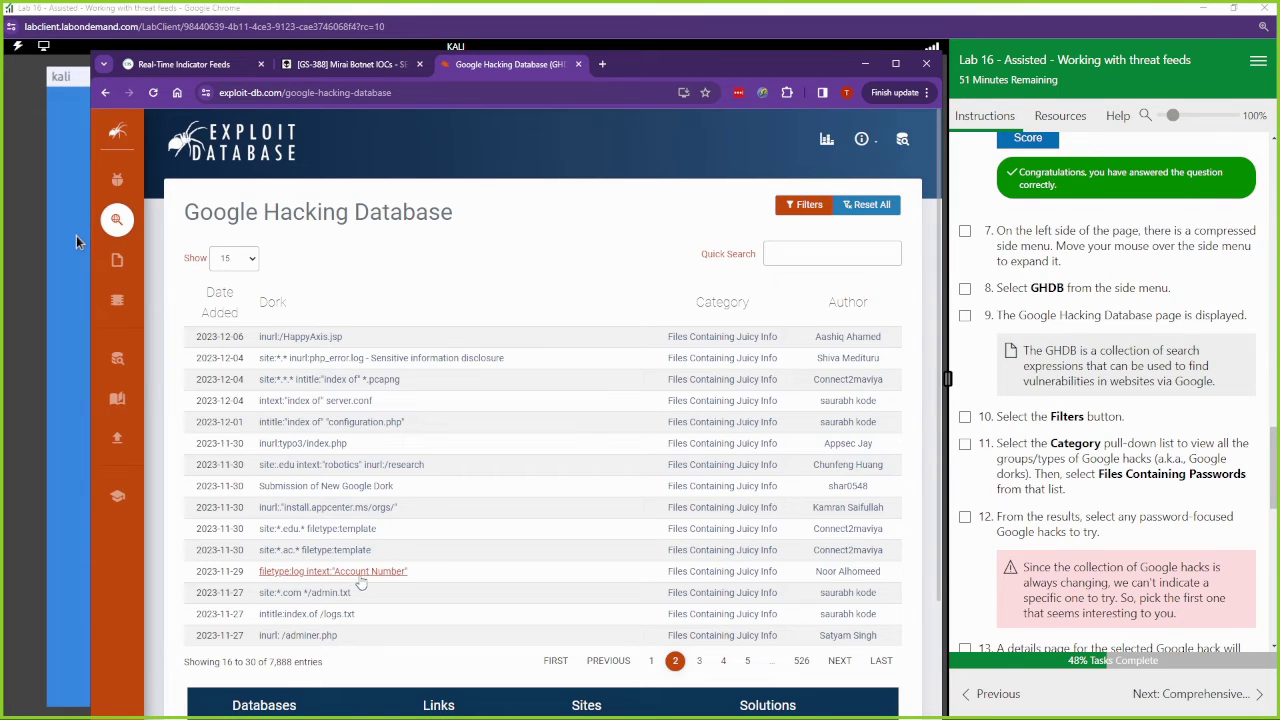
- Open the filetype:log intext:"Account Number" dork's details page and copy the dork text from its heading
click(385, 574)
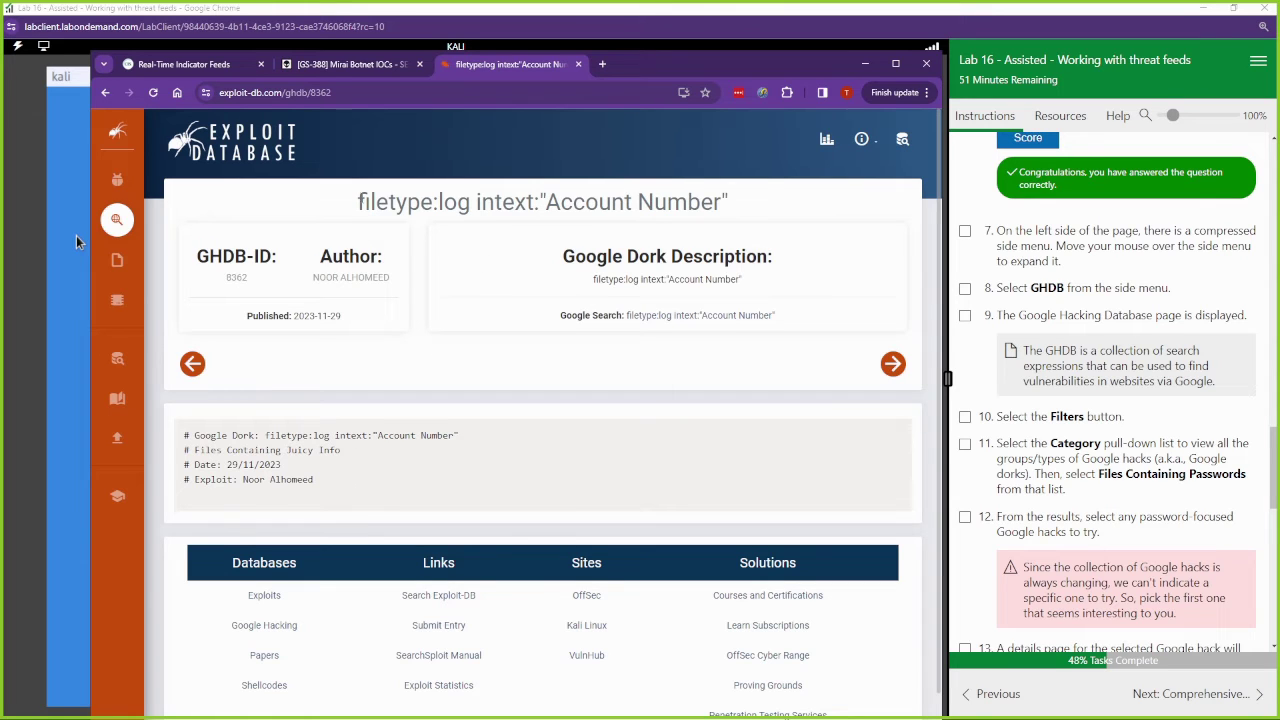
drag(357, 202, 757, 225)
right_click(685, 208)
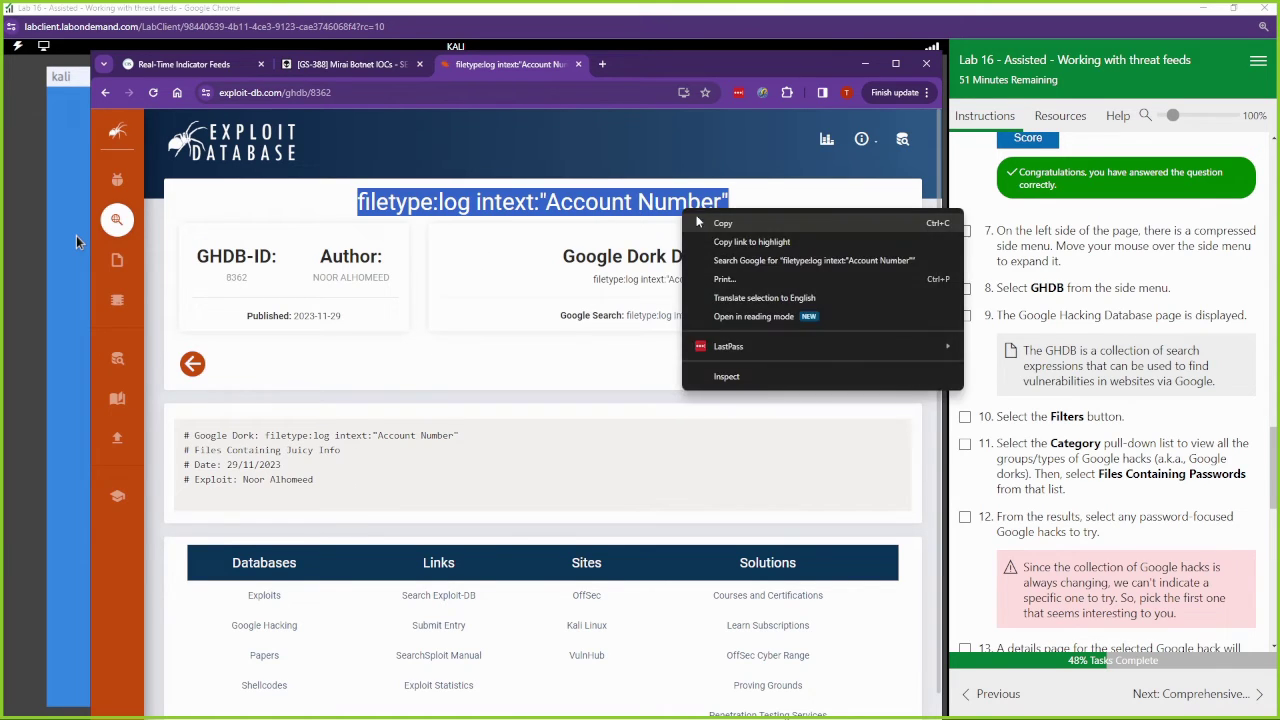
click(702, 219)
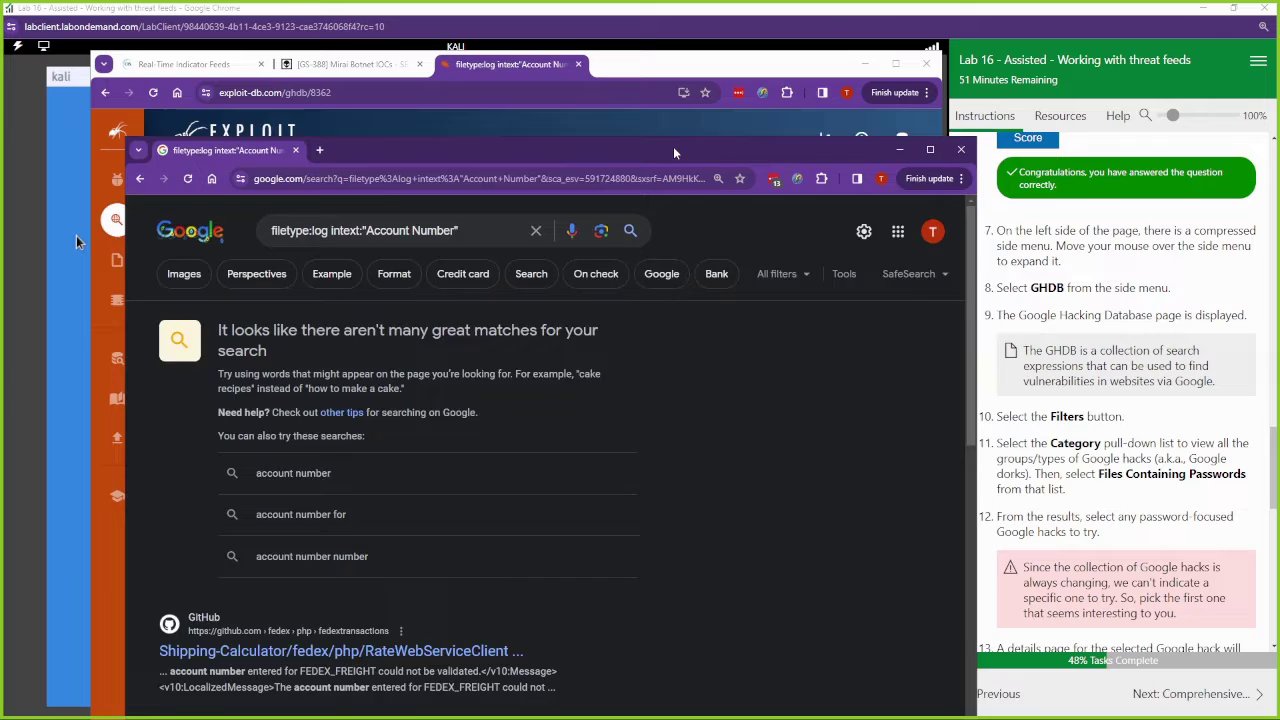
- Examine the Google results for filetype:log intext:"Account Number" and compare them with the search query, without visiting any listed site
drag(674, 153, 699, 102)
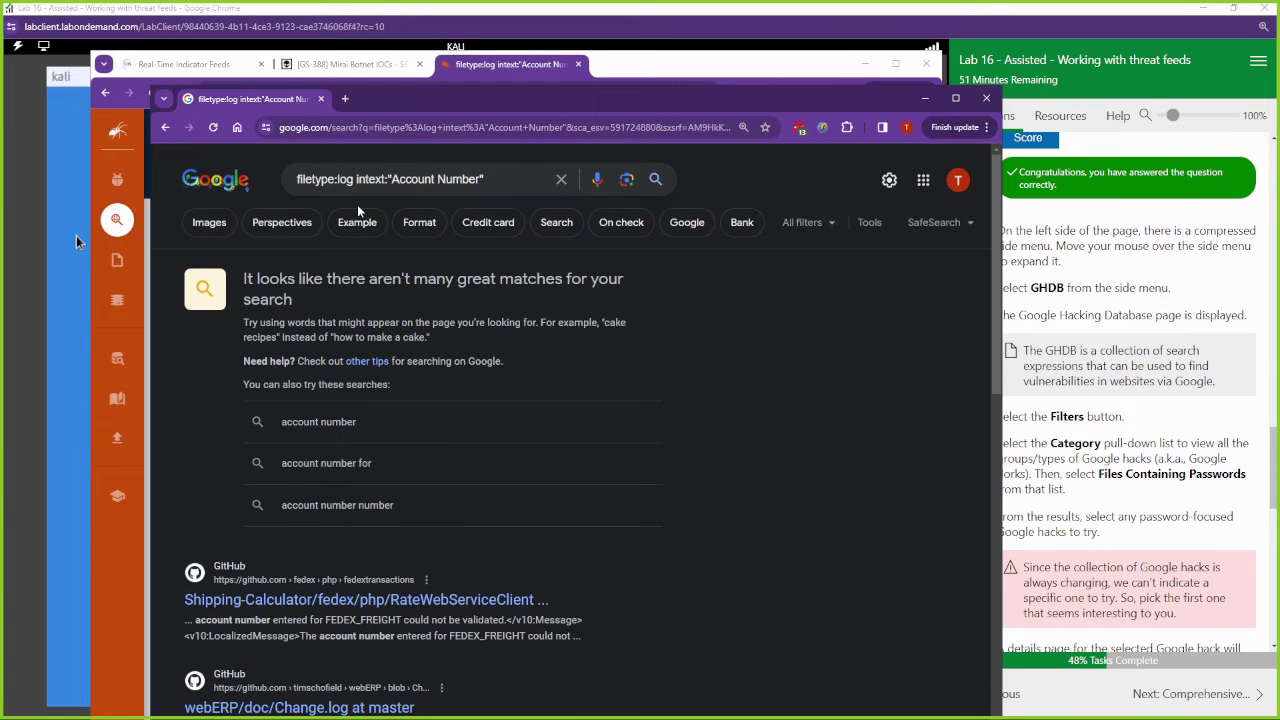
drag(485, 186, 294, 186)
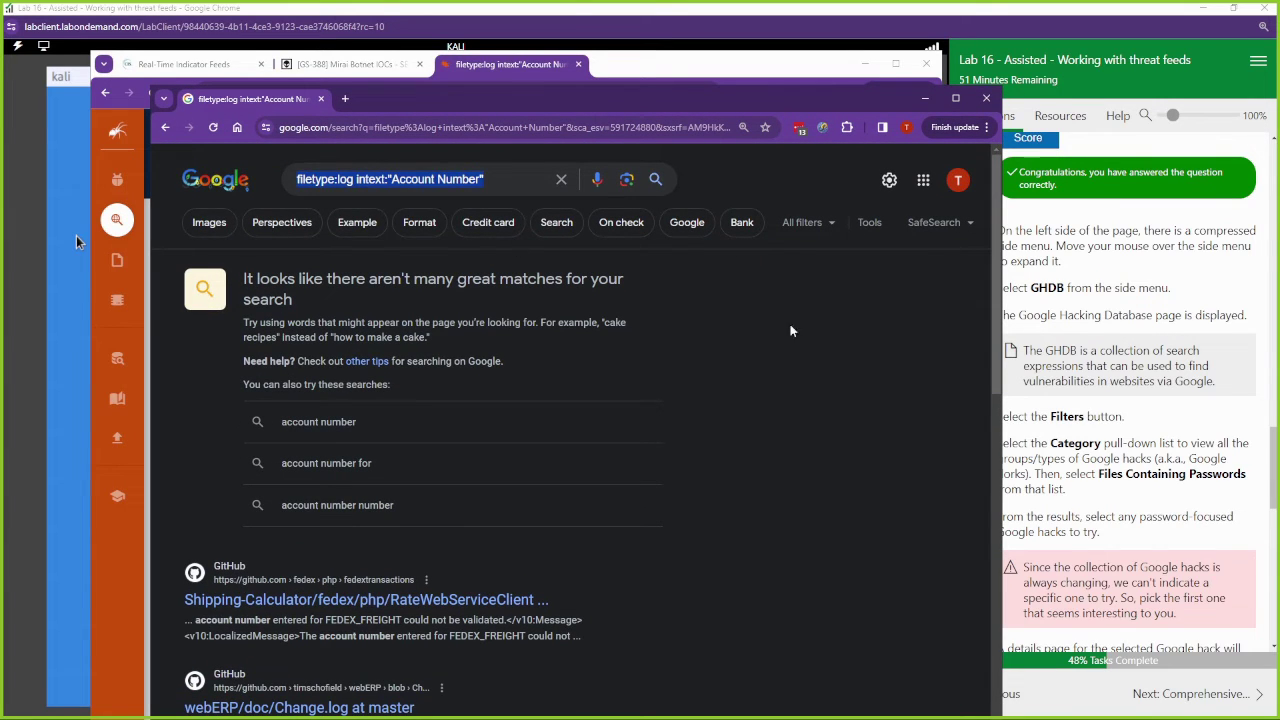
click(888, 397)
scroll(526, 458, down, 2)
scroll(526, 458, down, 2)
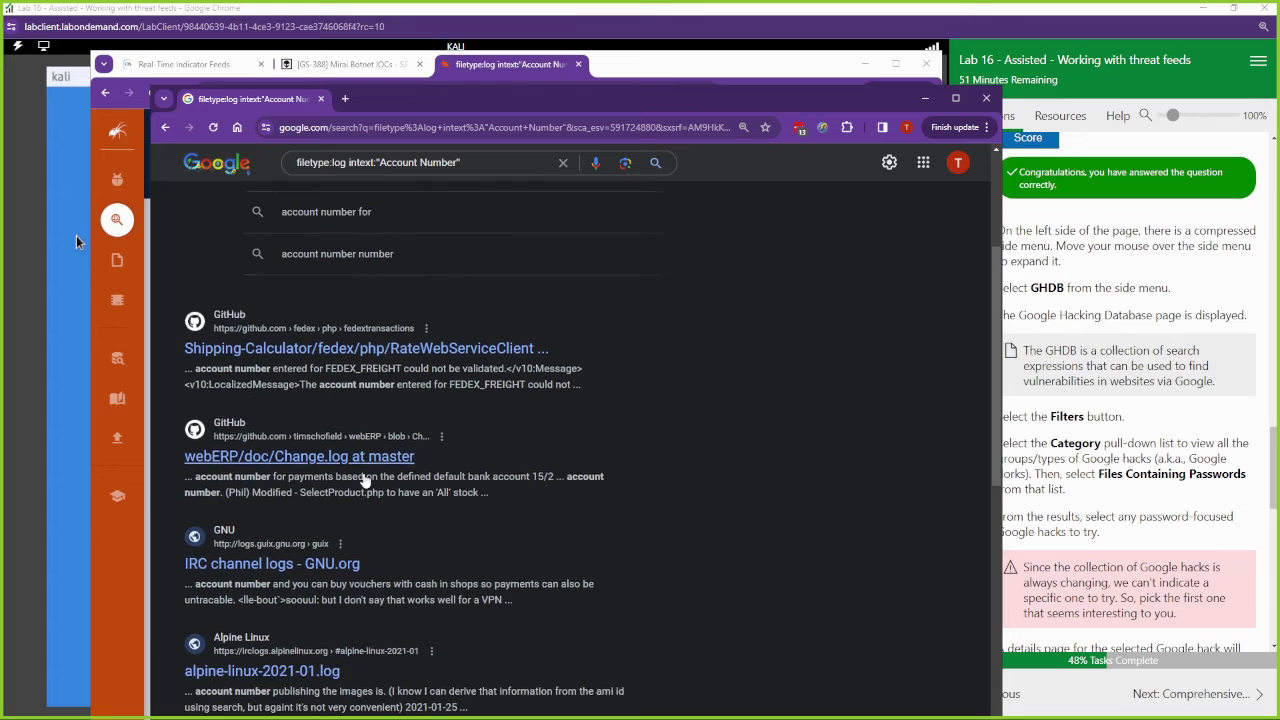
scroll(413, 485, up, 2)
scroll(413, 485, up, 2)
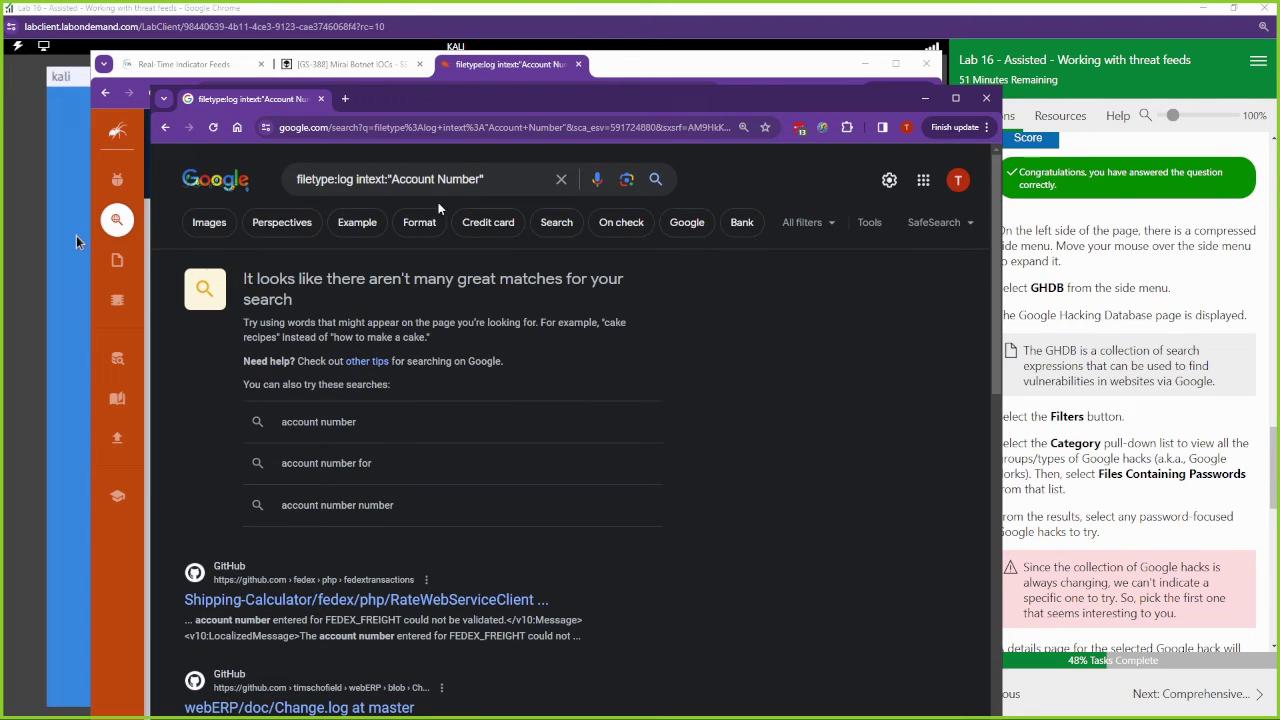
scroll(500, 485, down, 3)
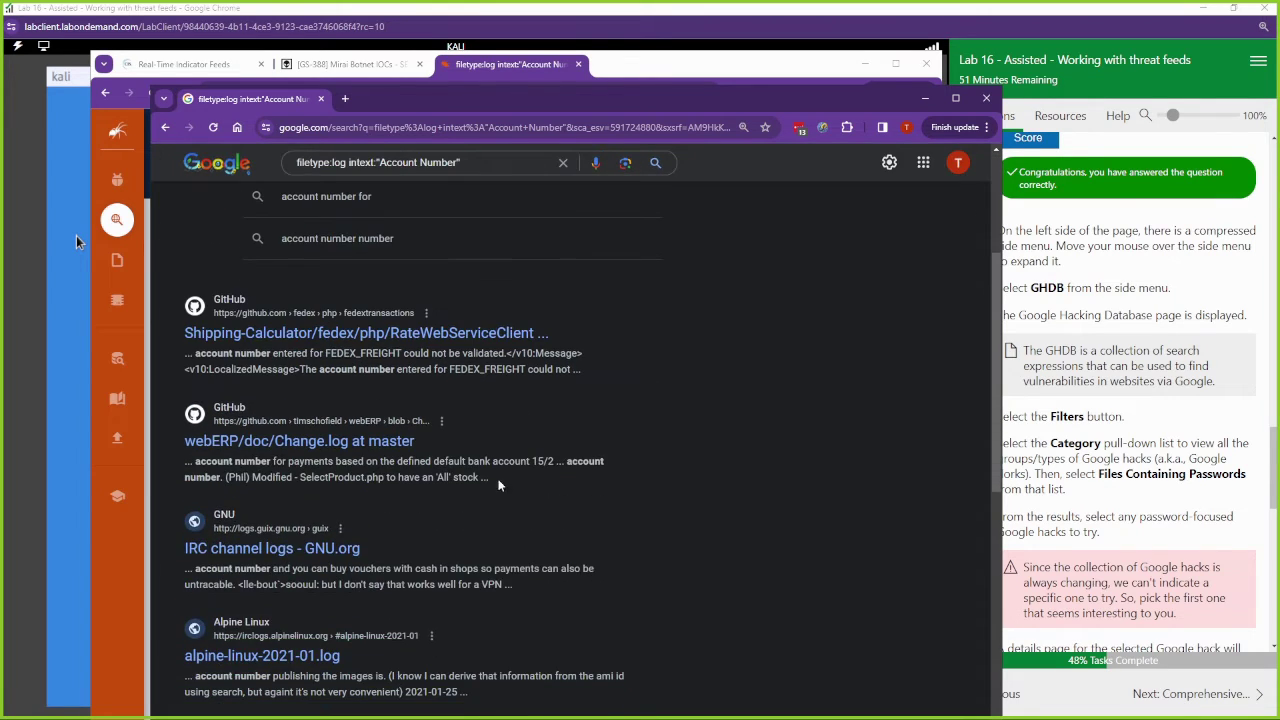
scroll(471, 480, up, 3)
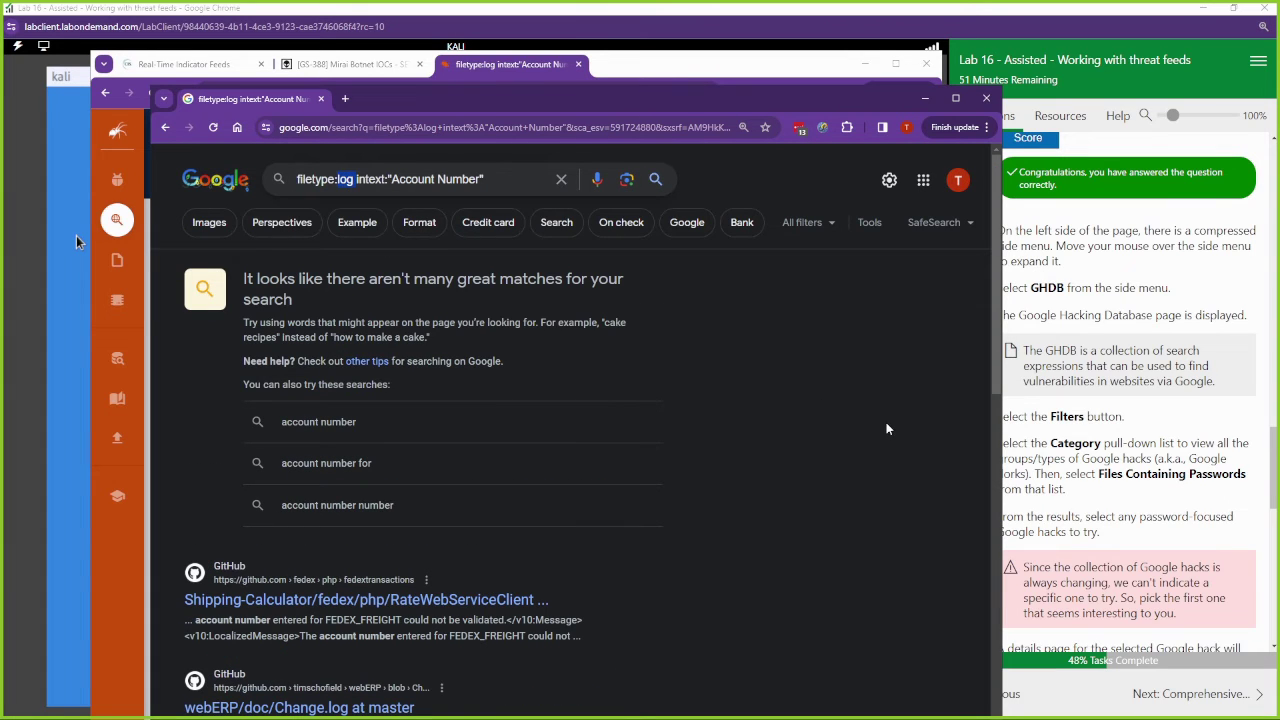
scroll(700, 510, down, 4)
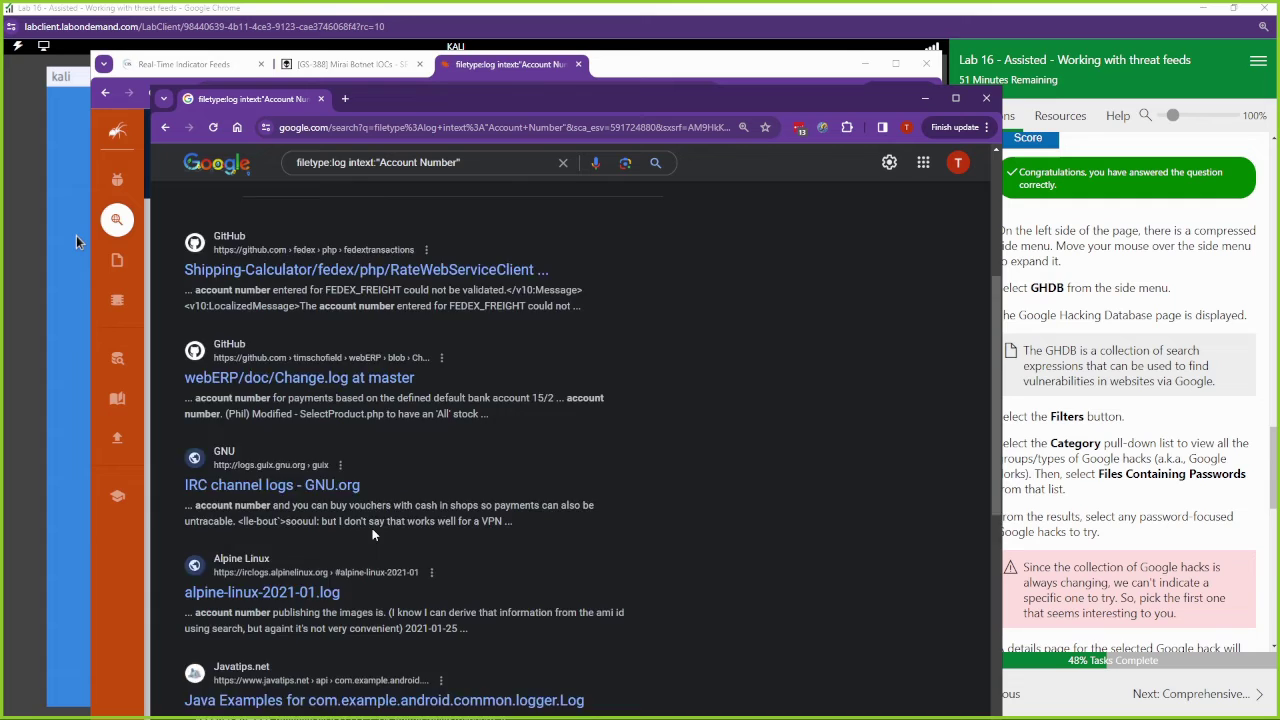
- Look further down the Google results for entries that are .log files mentioning an account number, without opening any site
drag(364, 526, 309, 522)
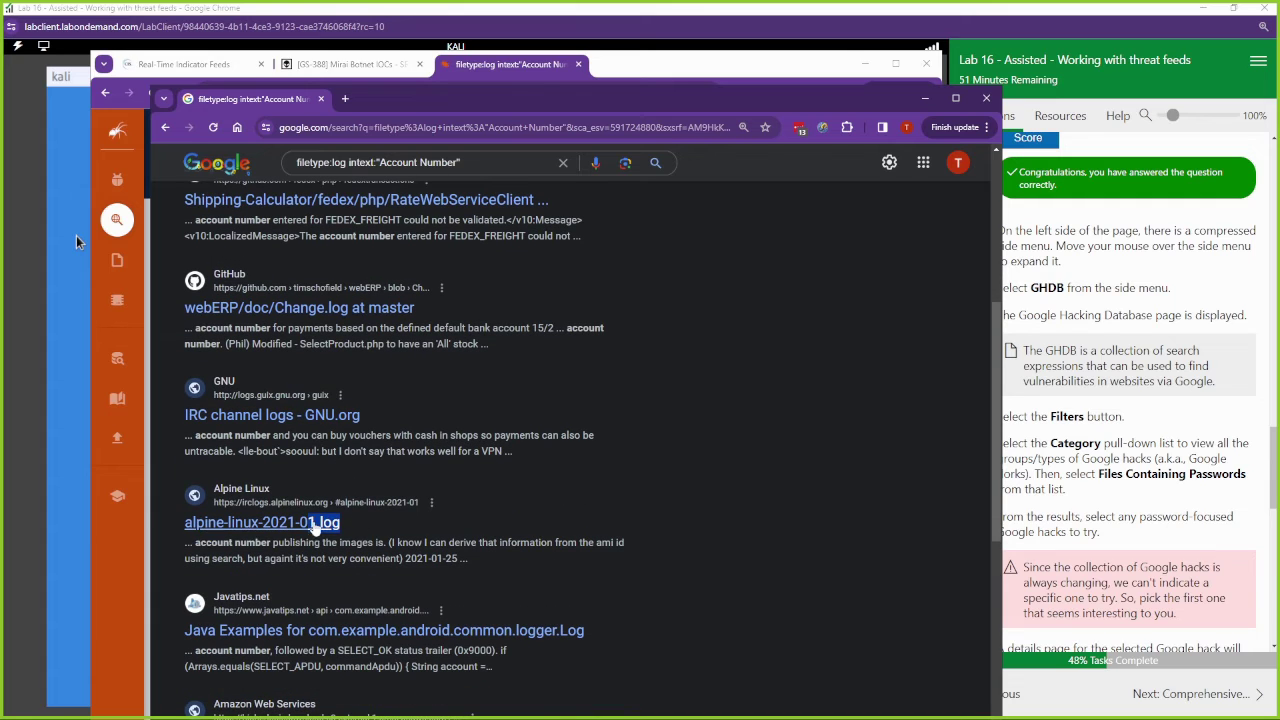
scroll(487, 566, down, 1)
scroll(487, 566, down, 3)
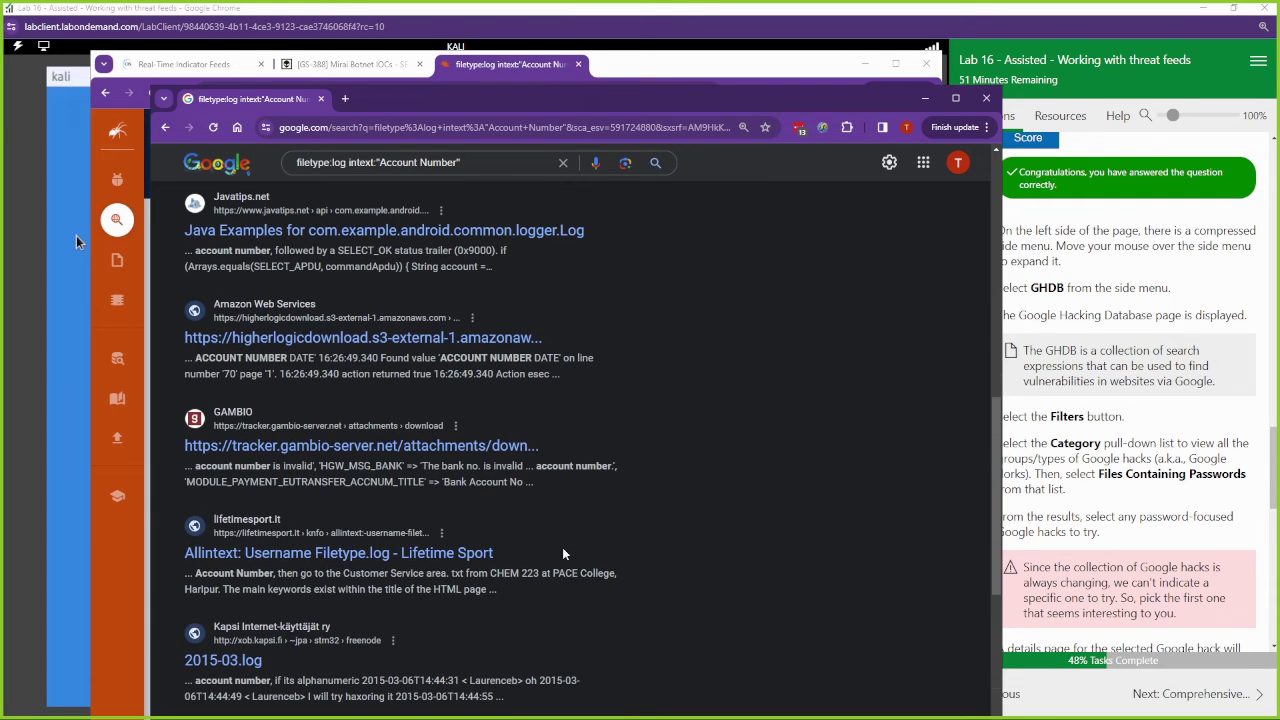
drag(239, 660, 288, 664)
scroll(533, 650, down, 1)
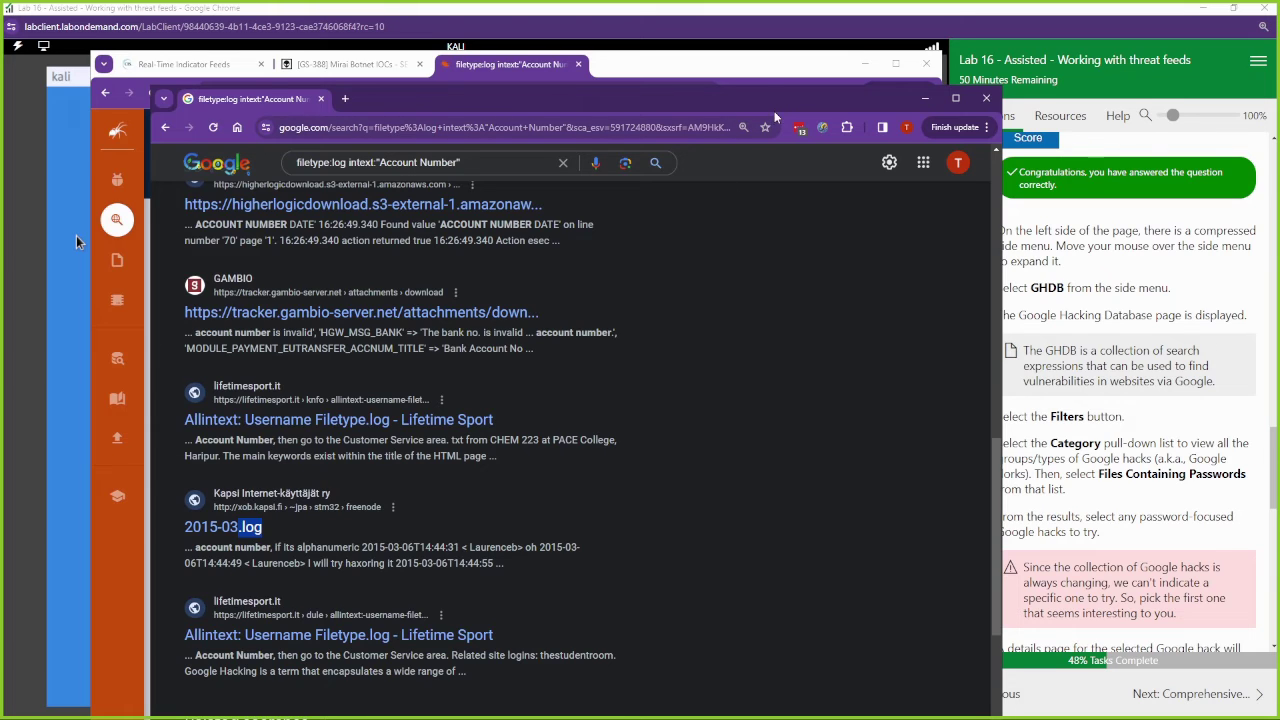
- Return to the Google Hacking Database listing and filter it by the Files Containing Passwords category
drag(774, 111, 76, 235)
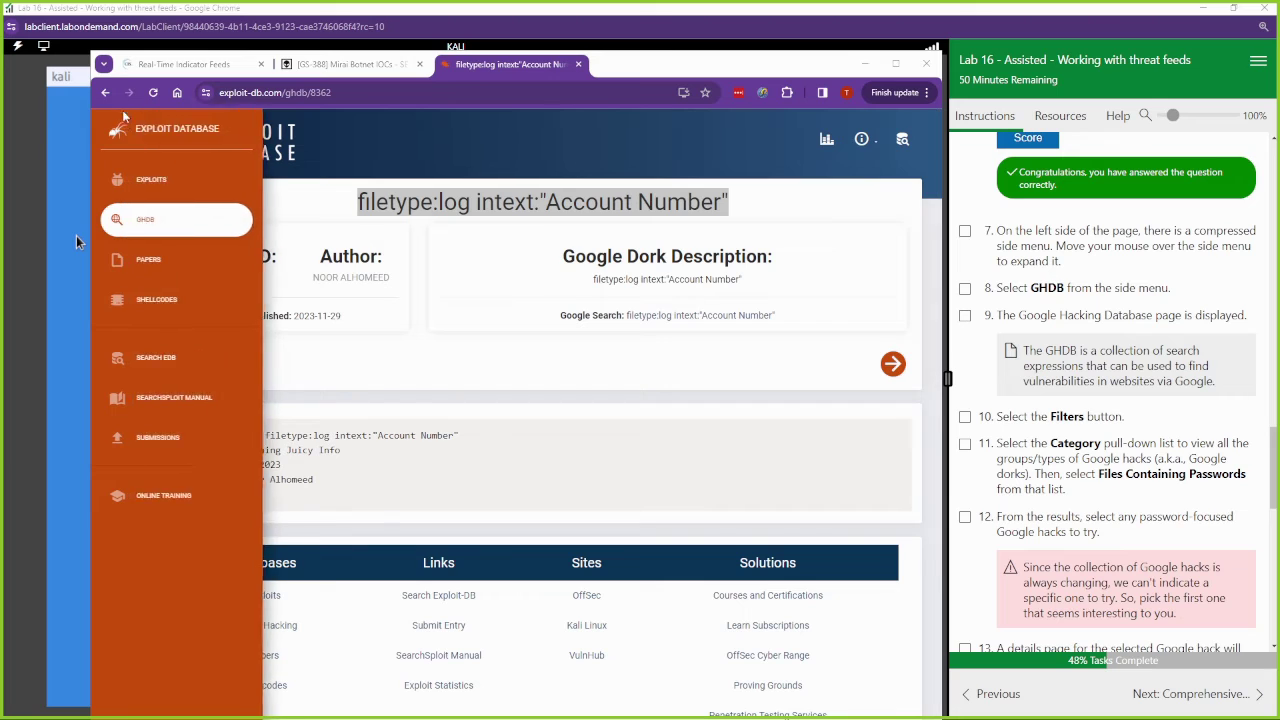
click(224, 215)
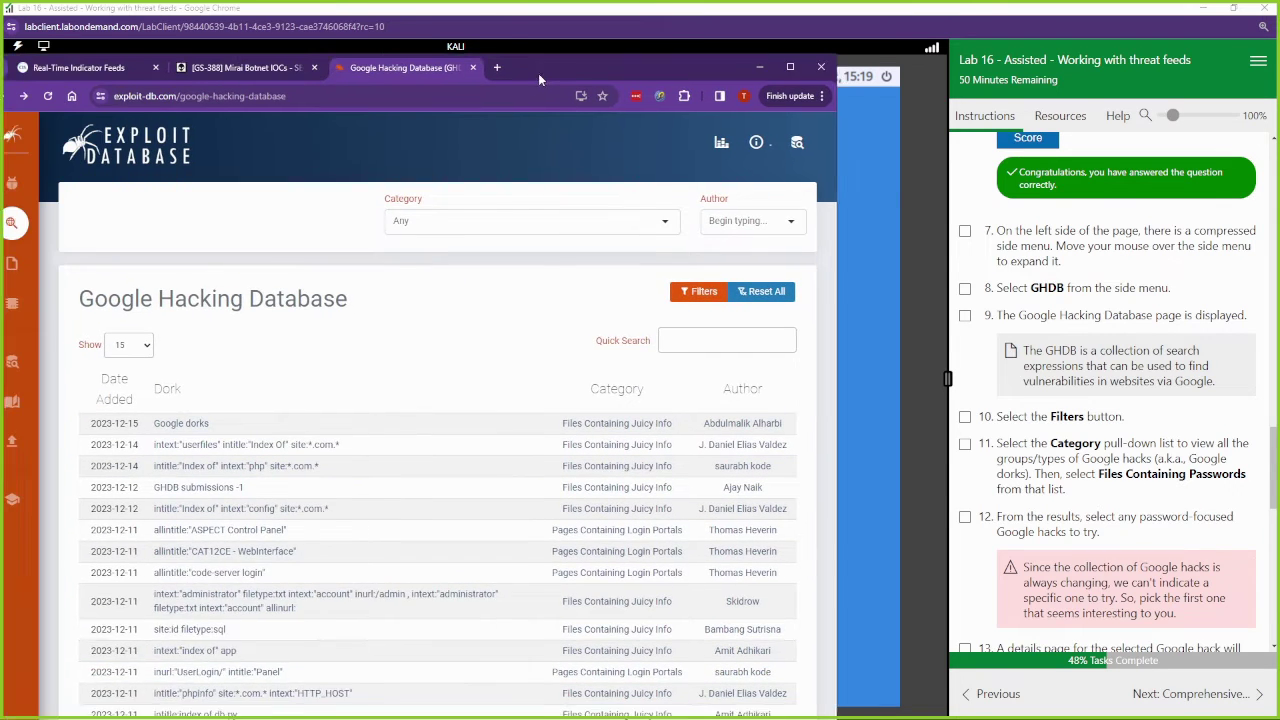
drag(538, 73, 602, 69)
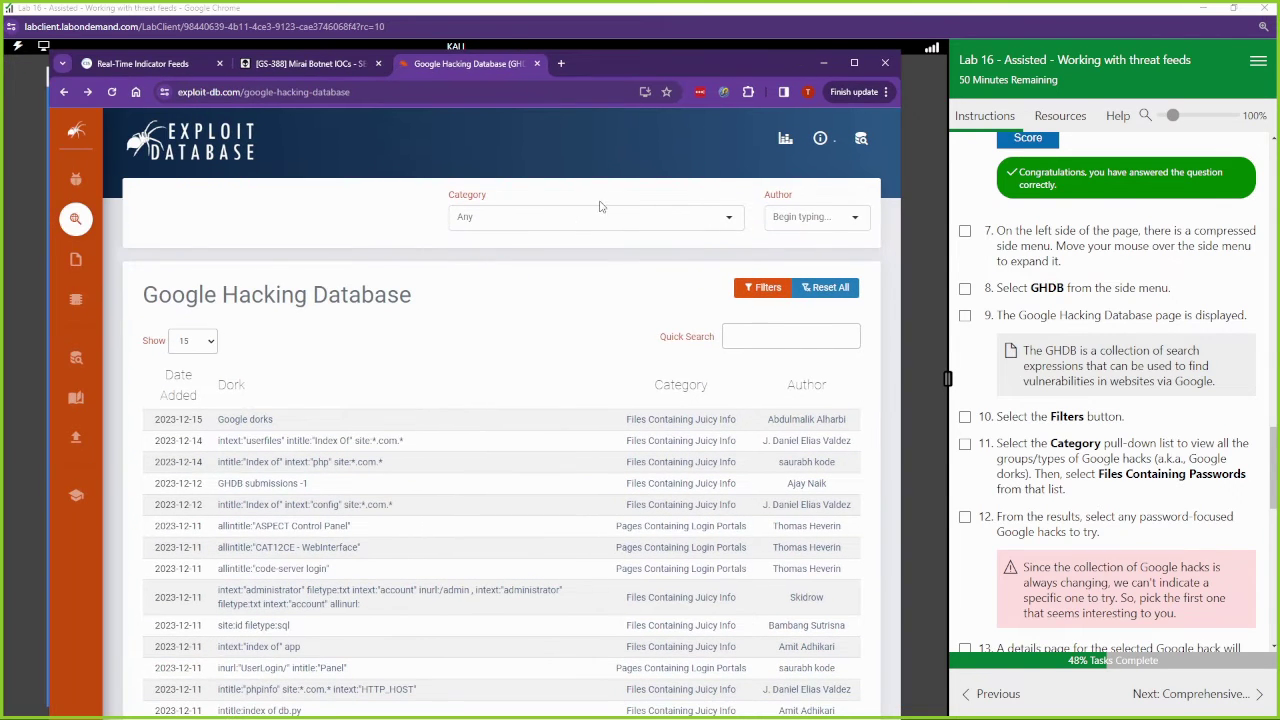
click(578, 216)
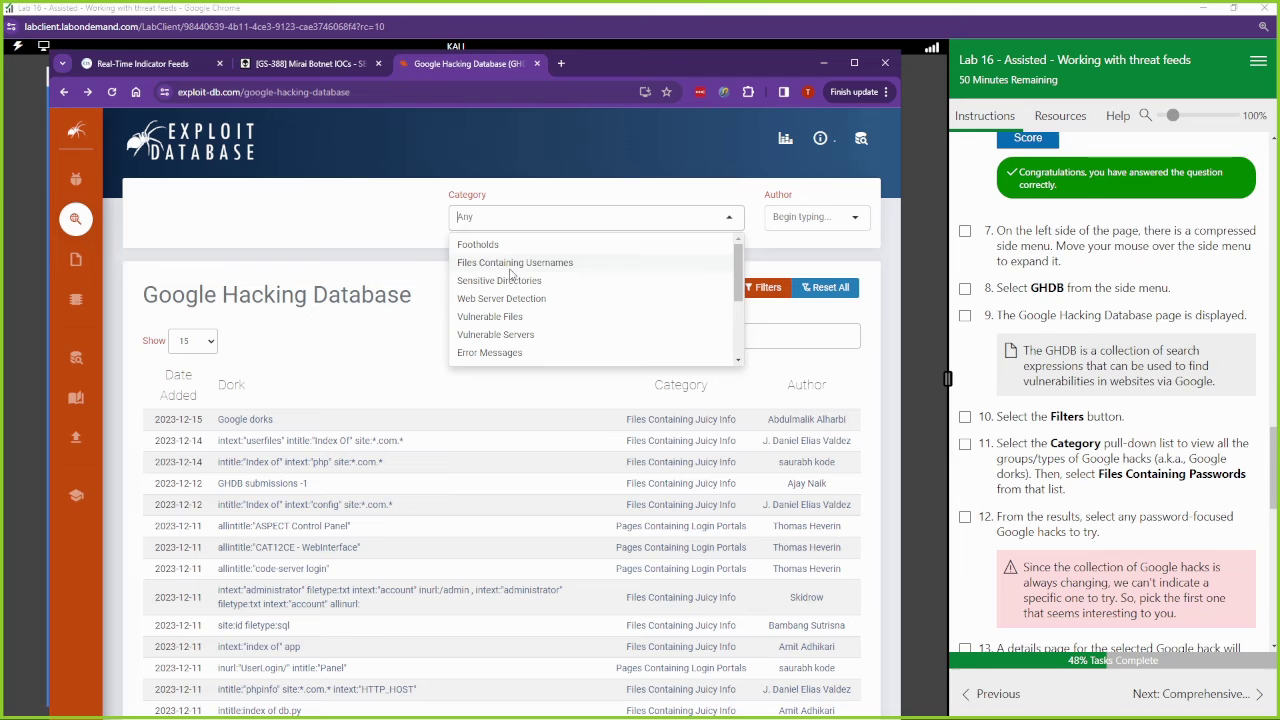
scroll(532, 296, down, 1)
scroll(532, 296, up, 1)
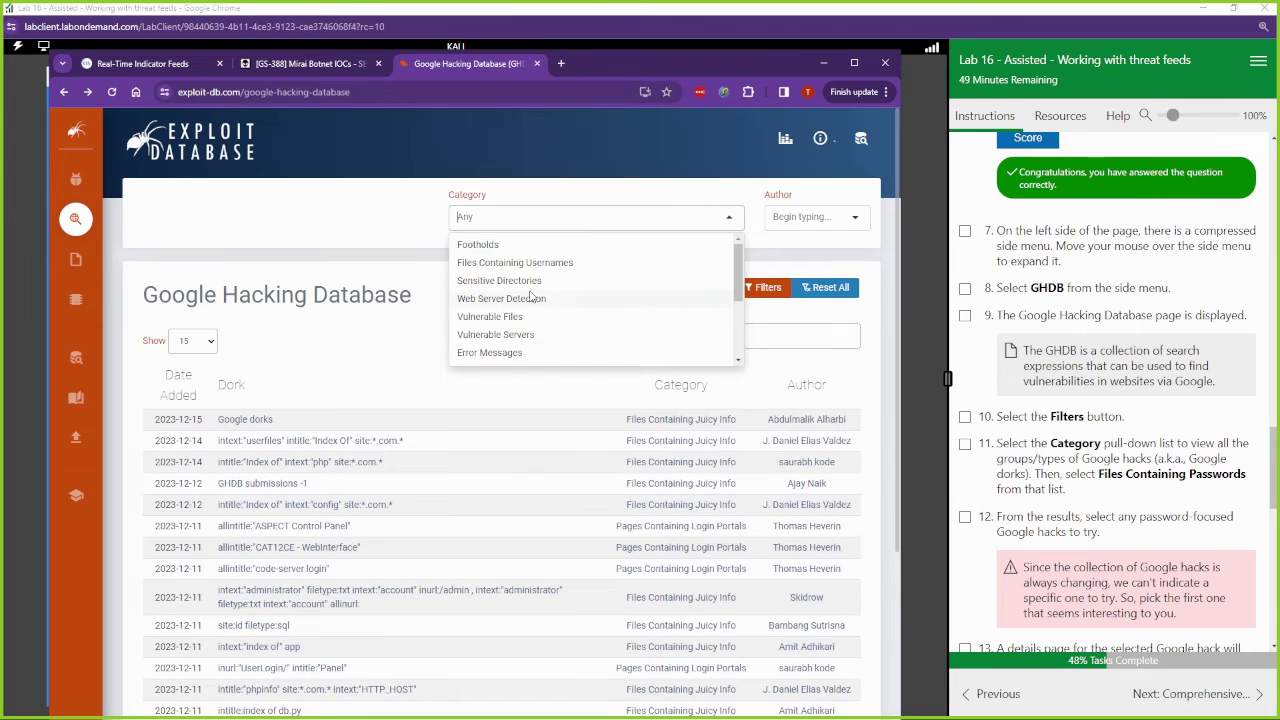
text(files)
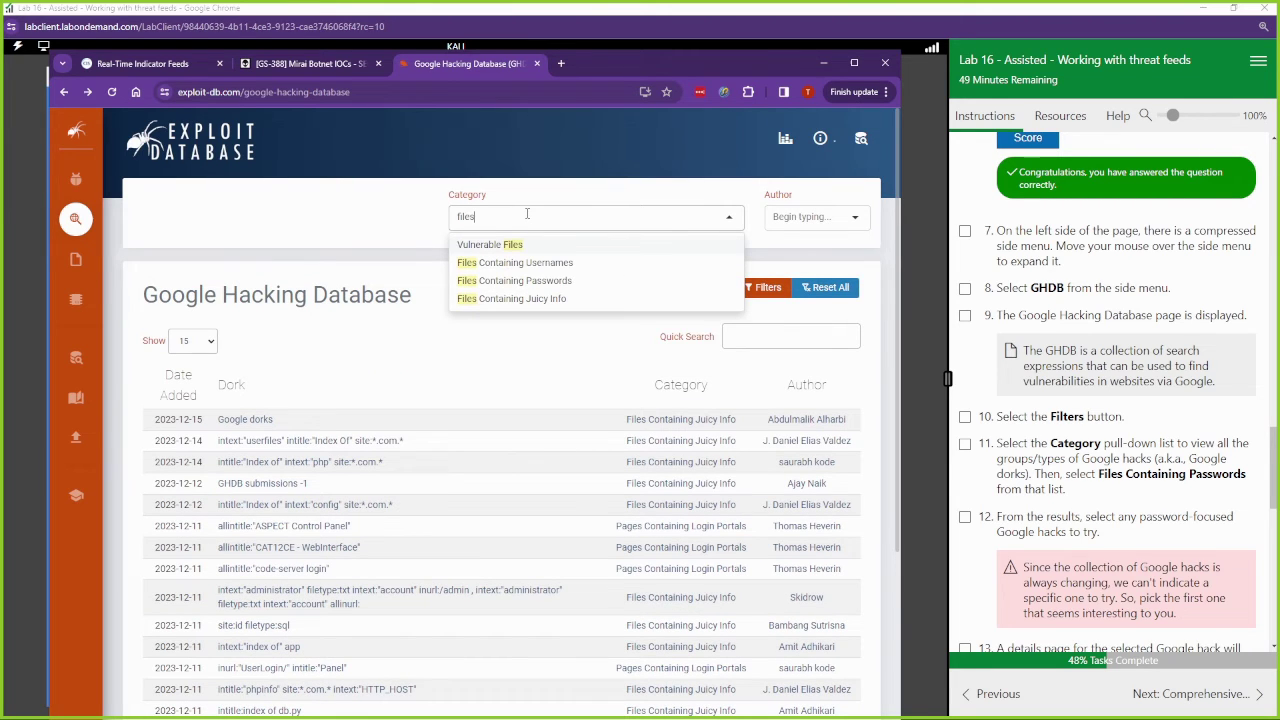
click(565, 280)
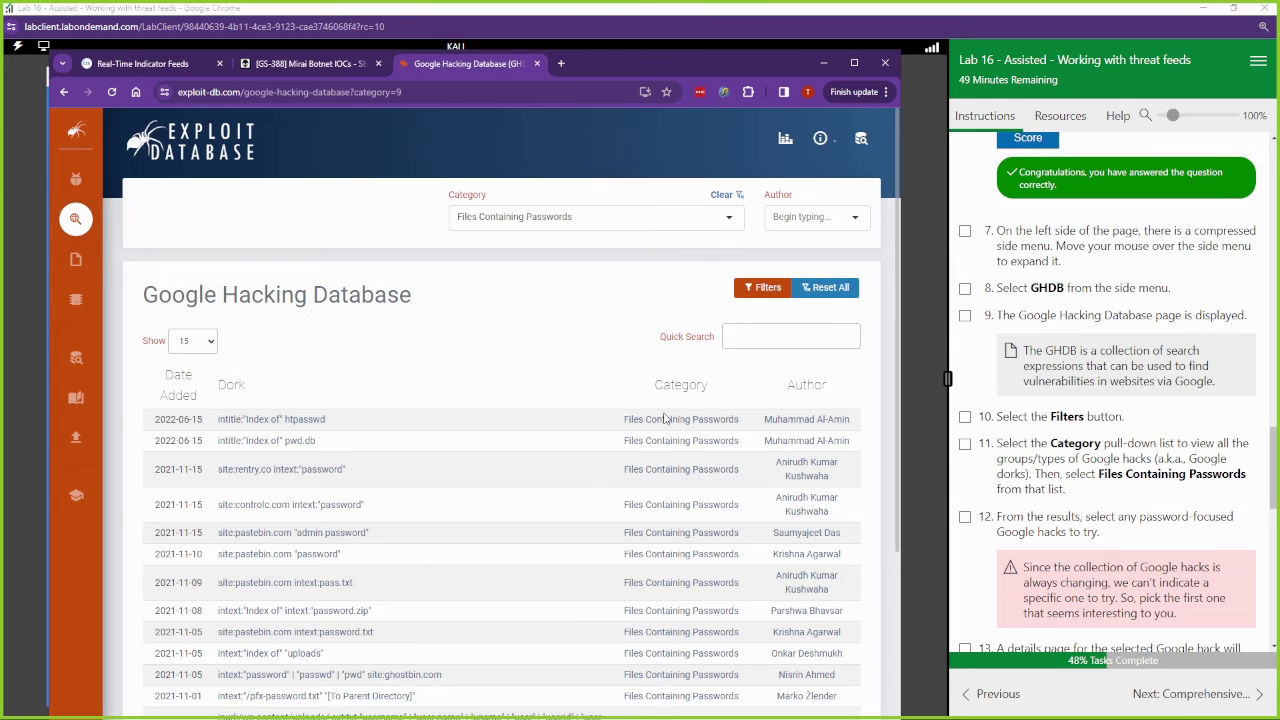
- Review the remaining lab instructions, check off the confirmation of exploring The Exploit Database, and continue to the Comprehensive Questions
scroll(1104, 432, down, 5)
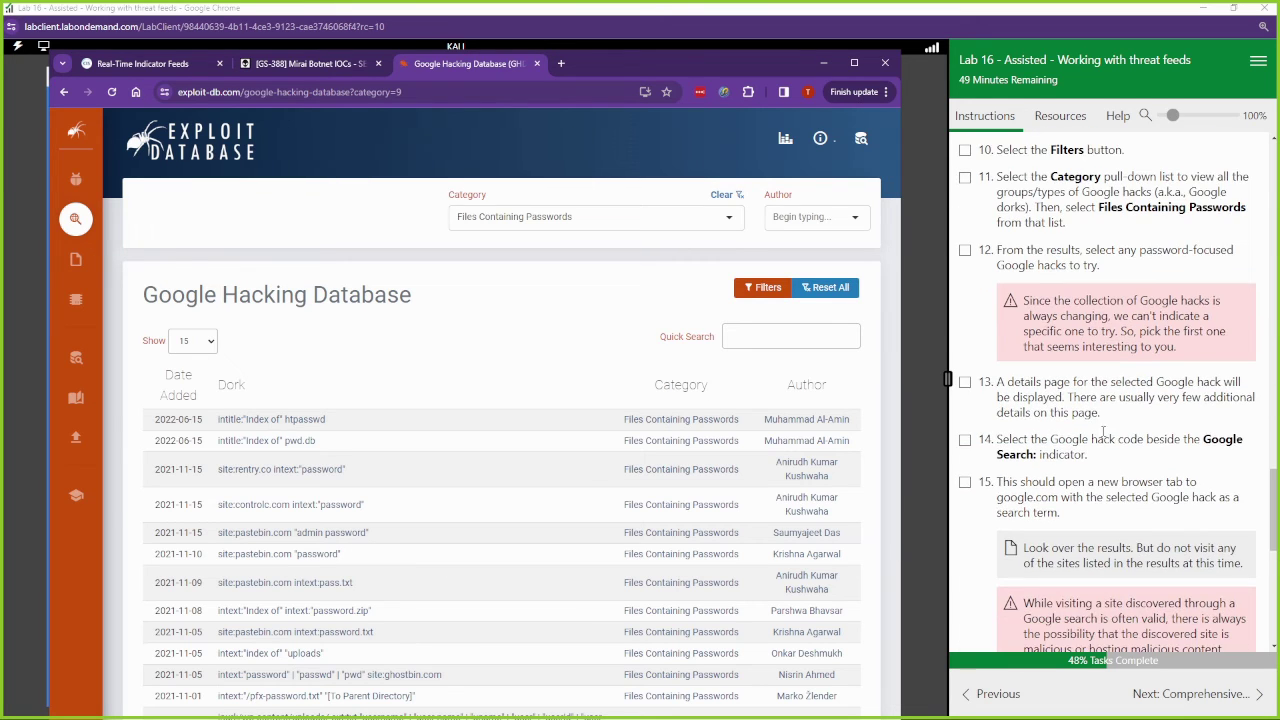
scroll(1028, 427, down, 5)
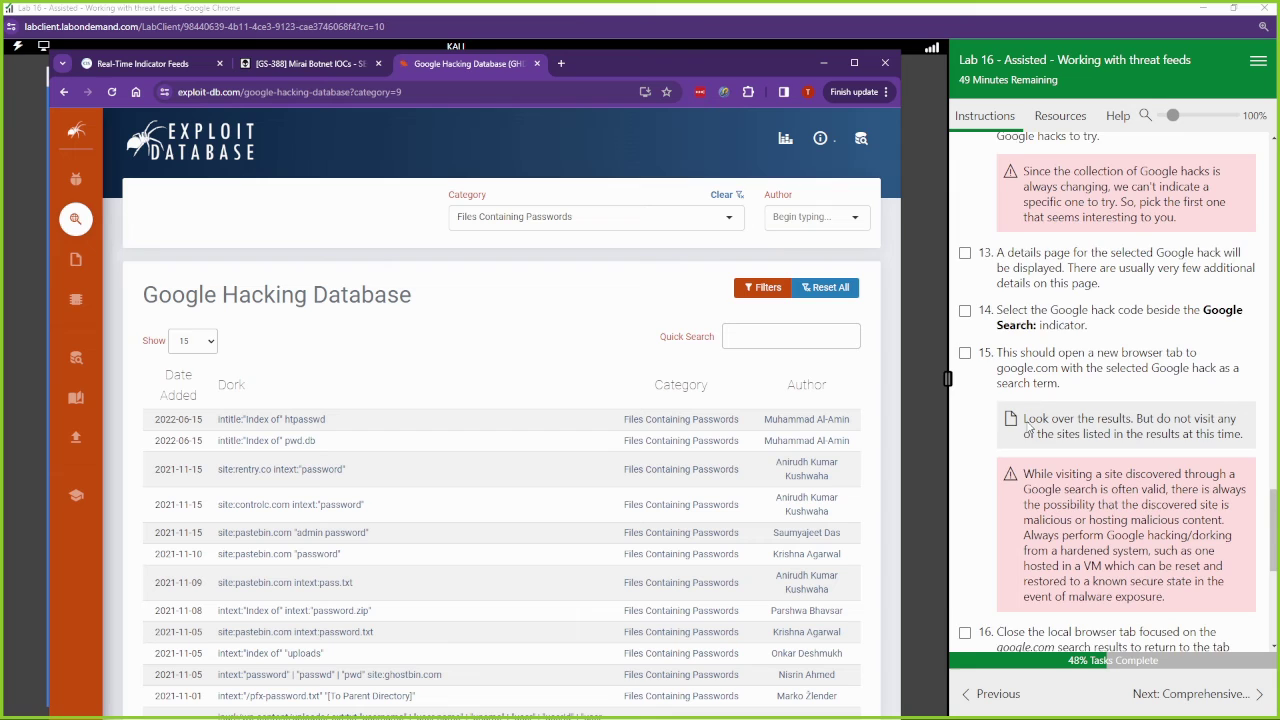
scroll(1023, 438, down, 1)
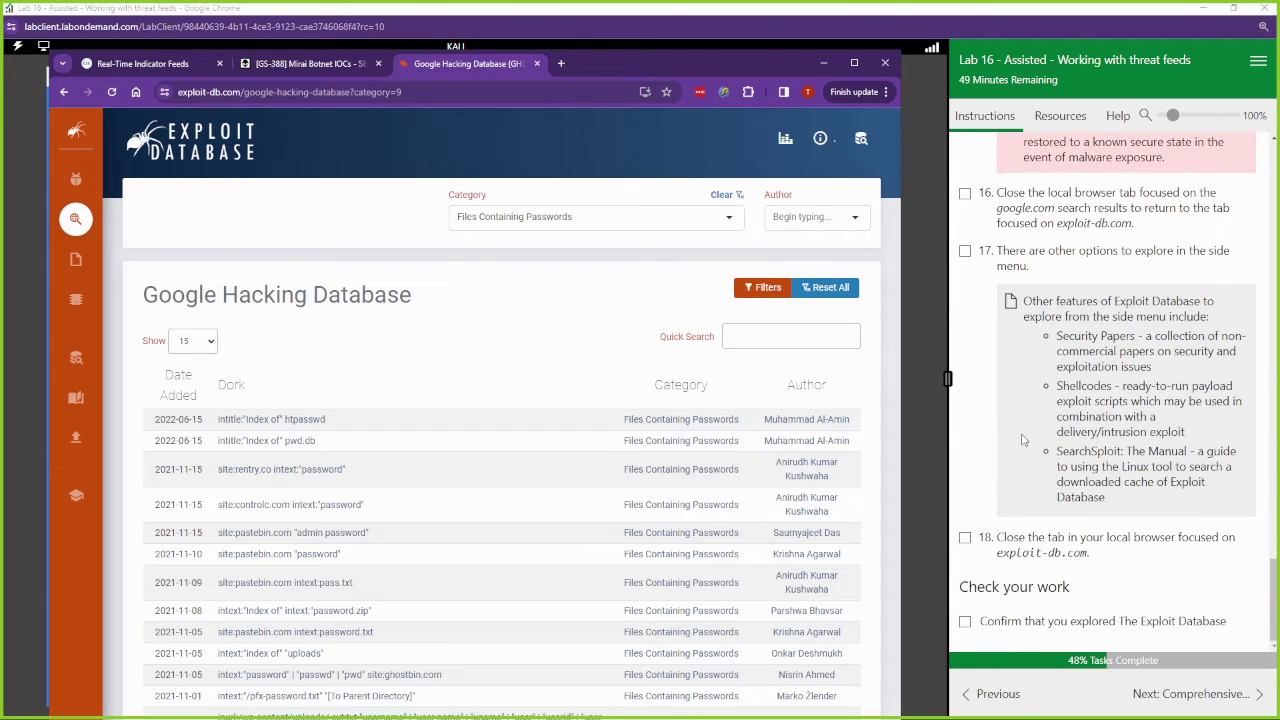
click(965, 621)
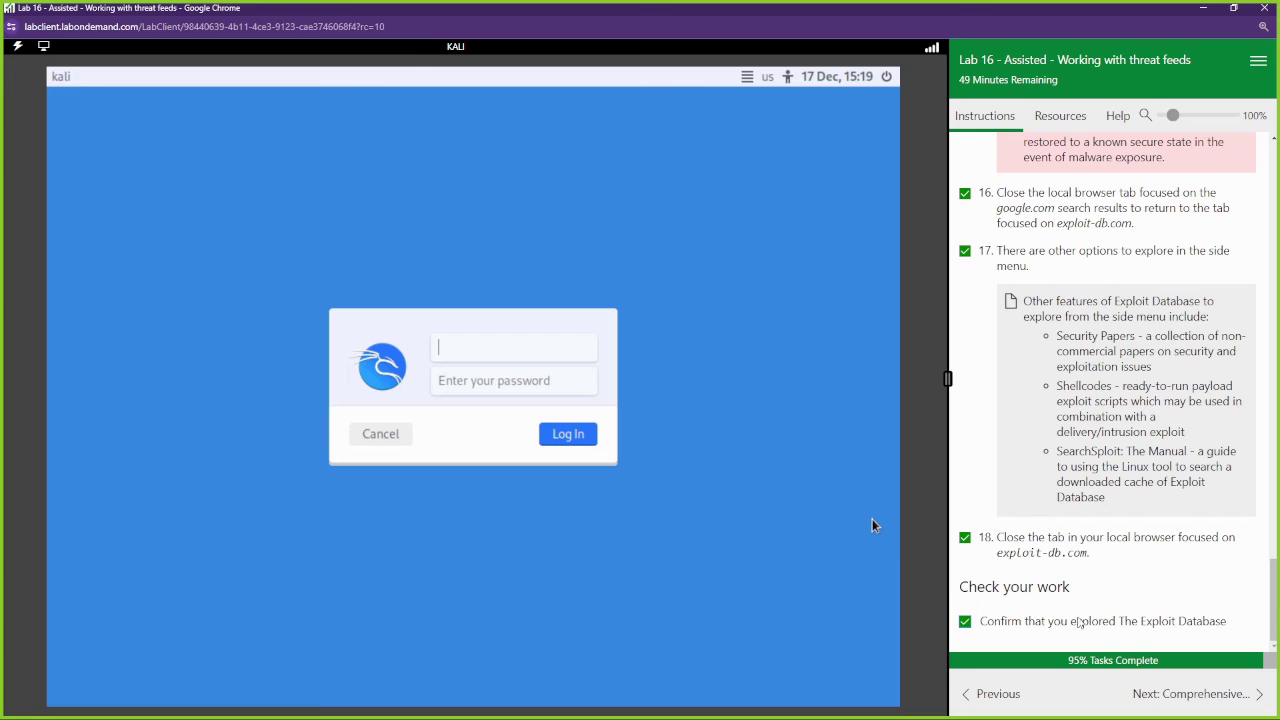
click(1145, 694)
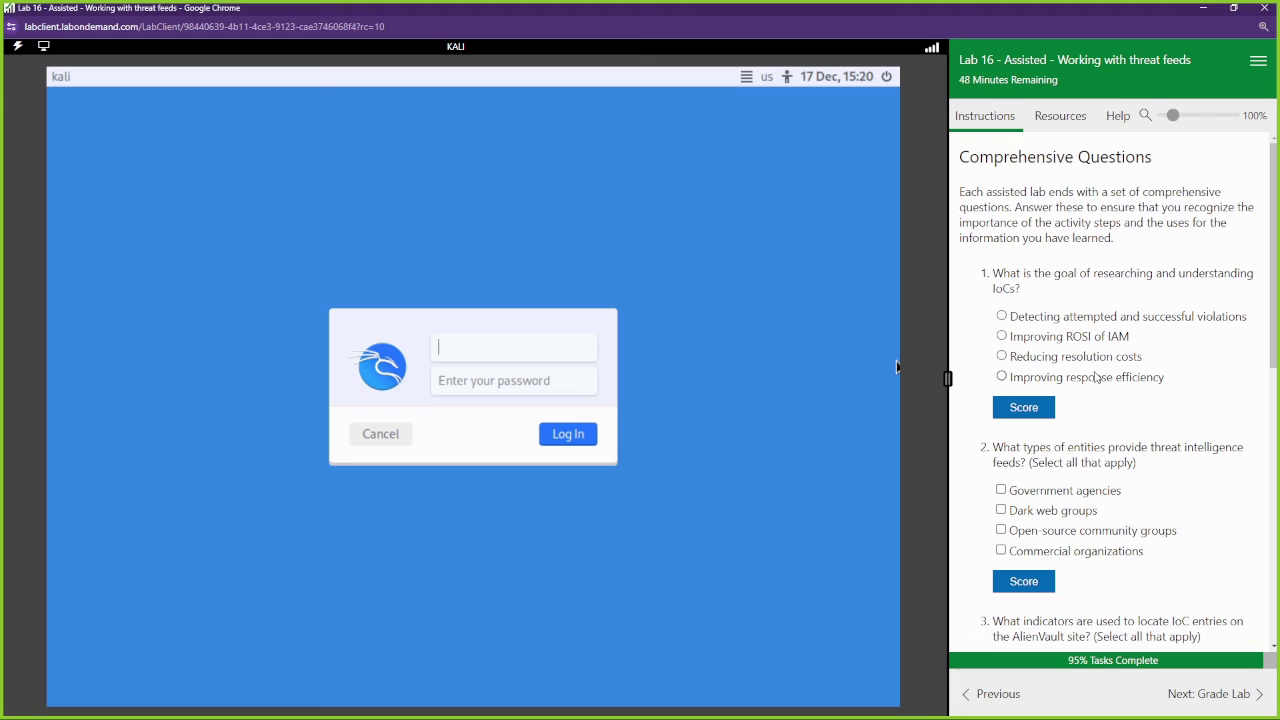
- Answer the question on the goal of researching IoCs with Detecting attempted and successful violations and score it
click(1088, 381)
click(1023, 407)
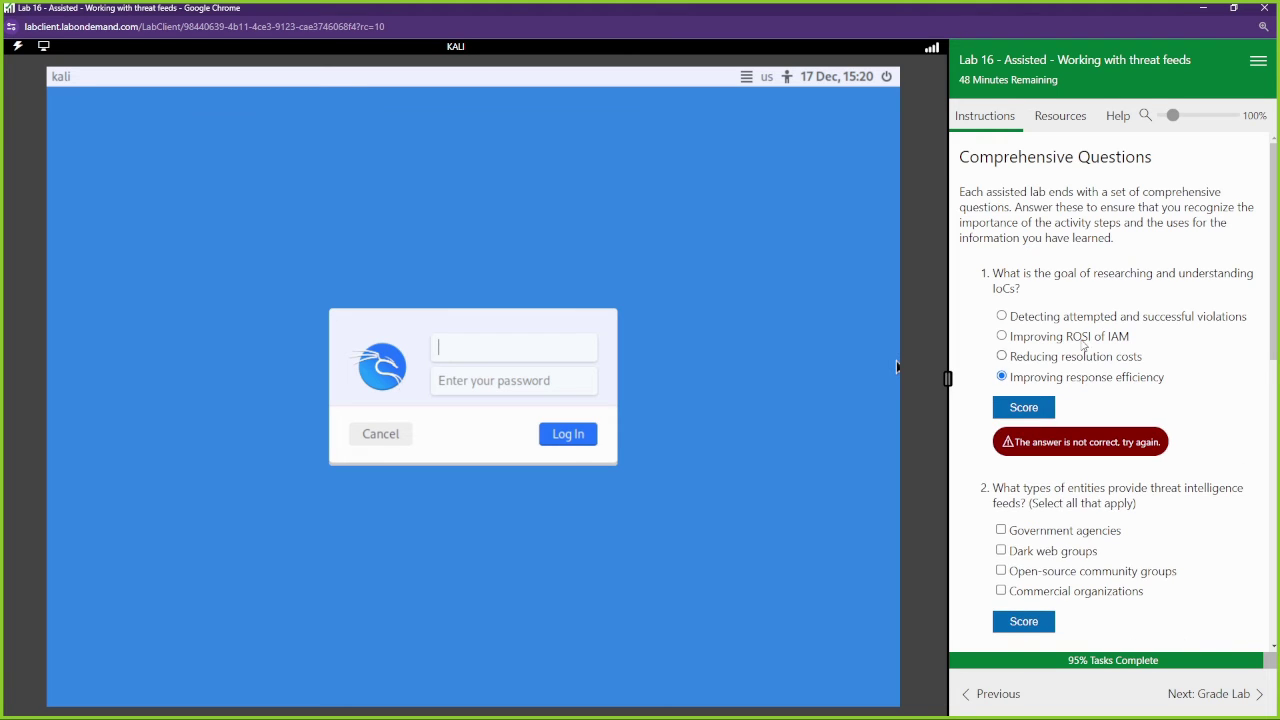
click(1076, 320)
click(1040, 406)
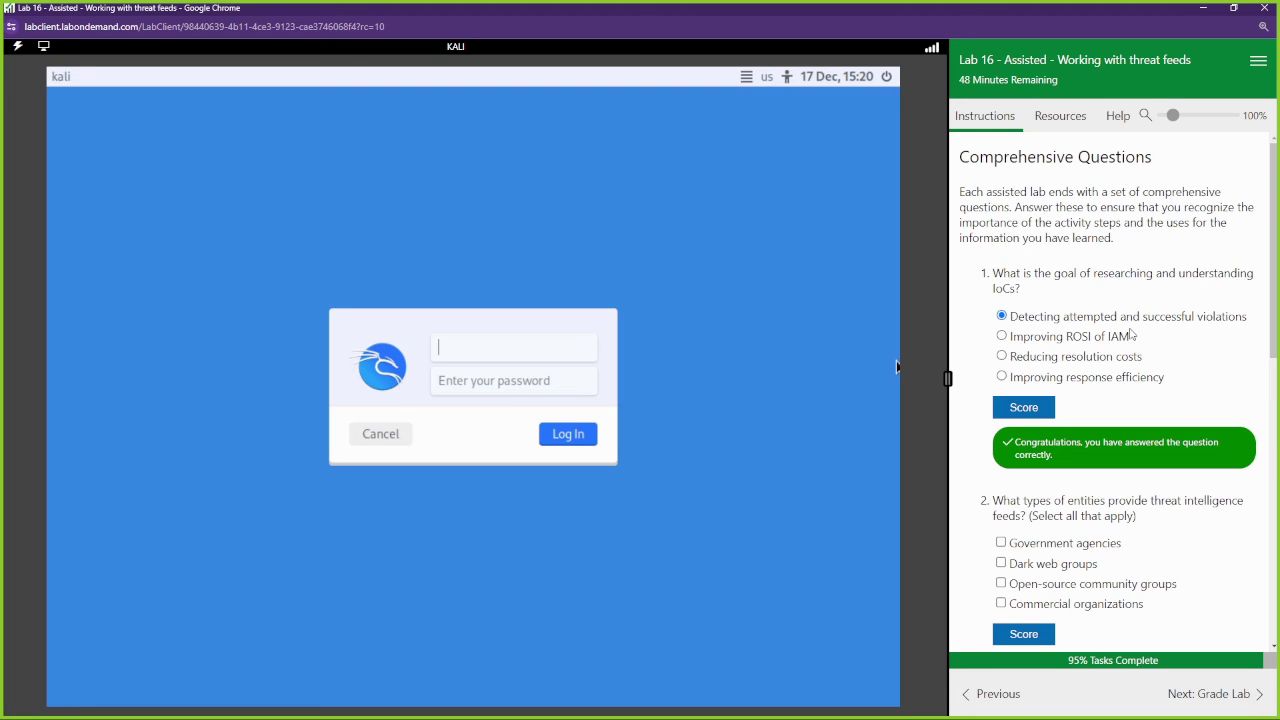
- Answer the threat intelligence feed providers question with Government agencies, Open-source community groups and Commercial organizations, and score it
scroll(1132, 334, down, 2)
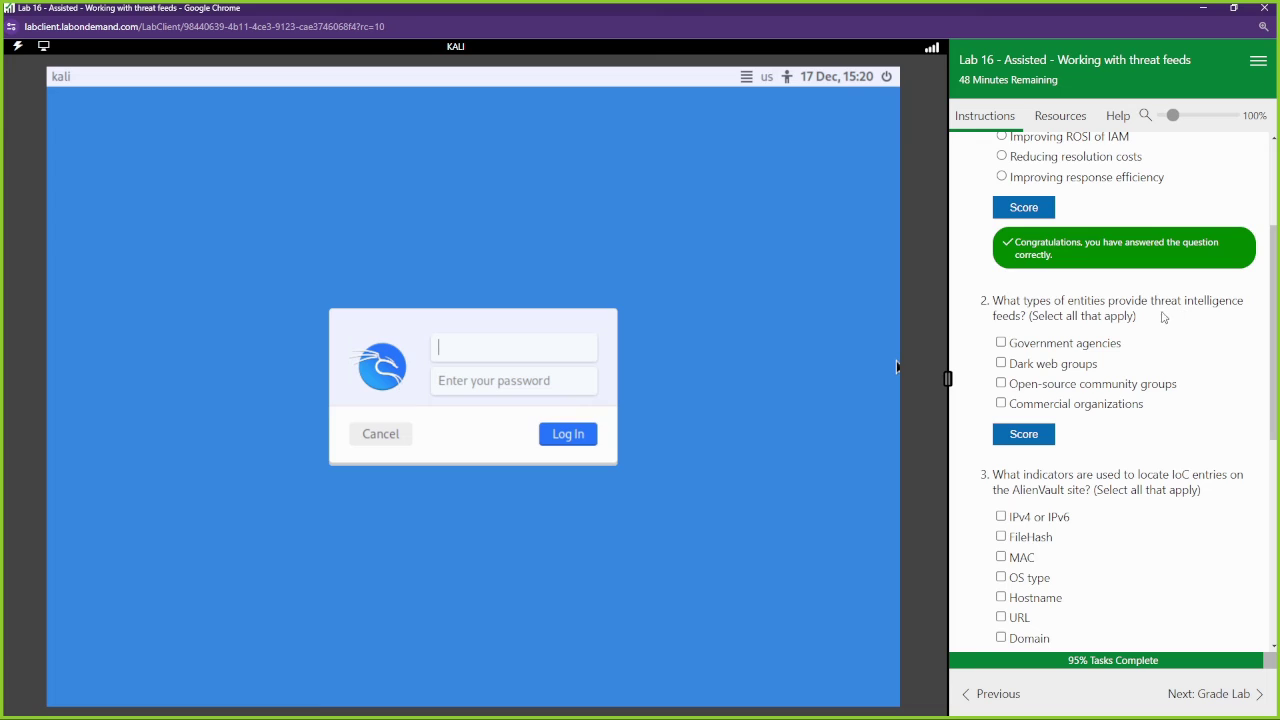
click(1080, 350)
click(1075, 384)
click(1080, 408)
click(1048, 440)
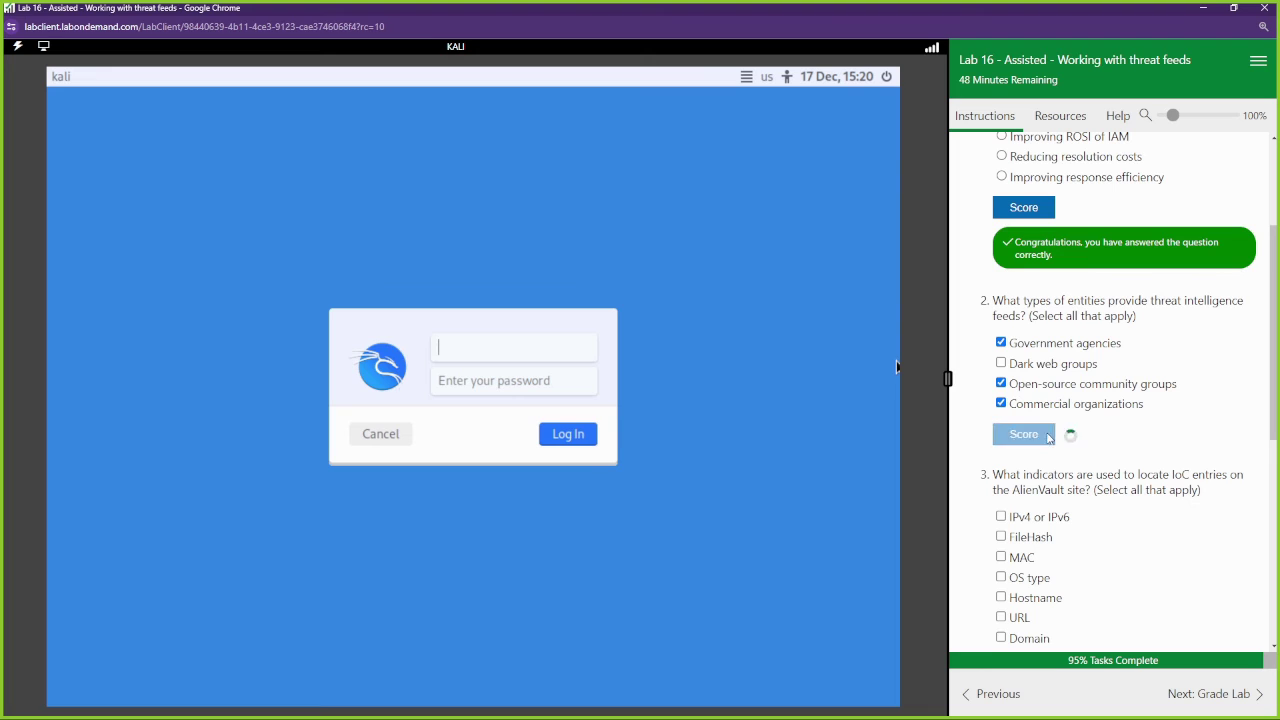
- Answer the AlienVault indicators question with IPv4 or IPv6, FileHash, Hostname, URL and Domain, and score it
scroll(1100, 420, down, 2)
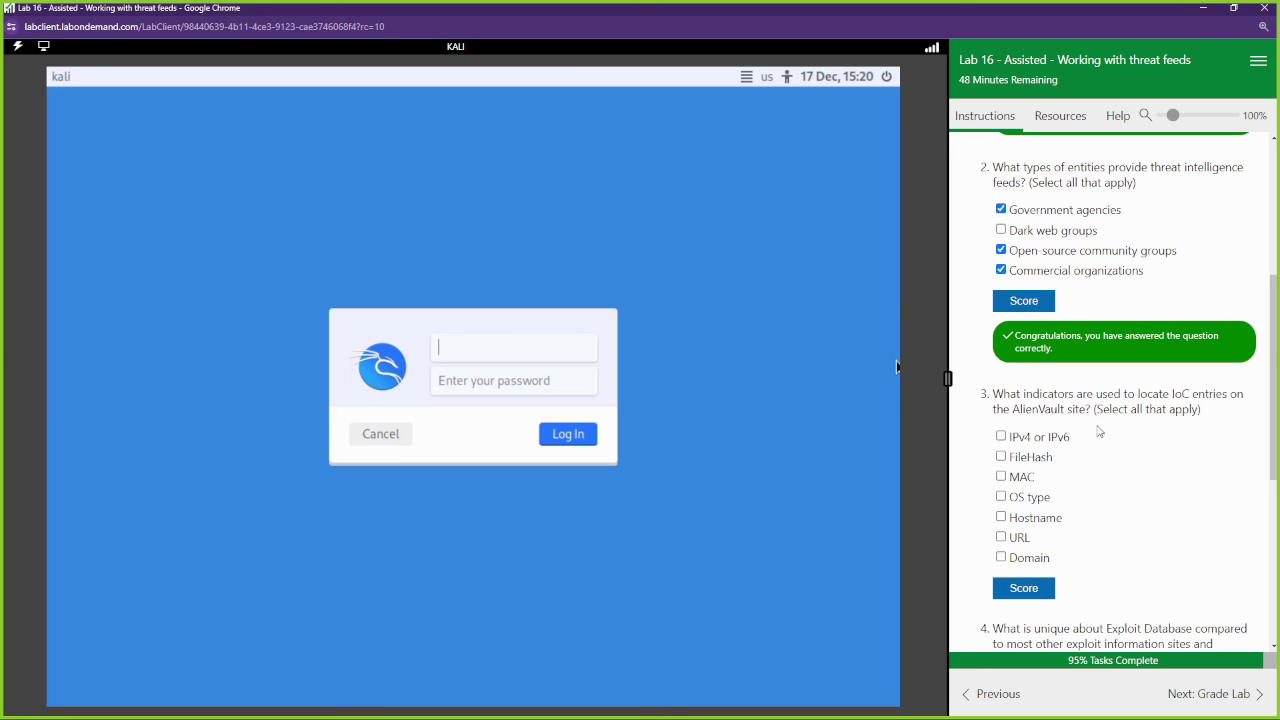
click(1044, 462)
click(1022, 440)
click(1022, 520)
click(1022, 541)
click(1020, 560)
click(1020, 587)
- Answer the question on what is unique about Exploit Database with Access to the source code of exploits and score it
scroll(1110, 497, down, 1)
scroll(1110, 497, down, 3)
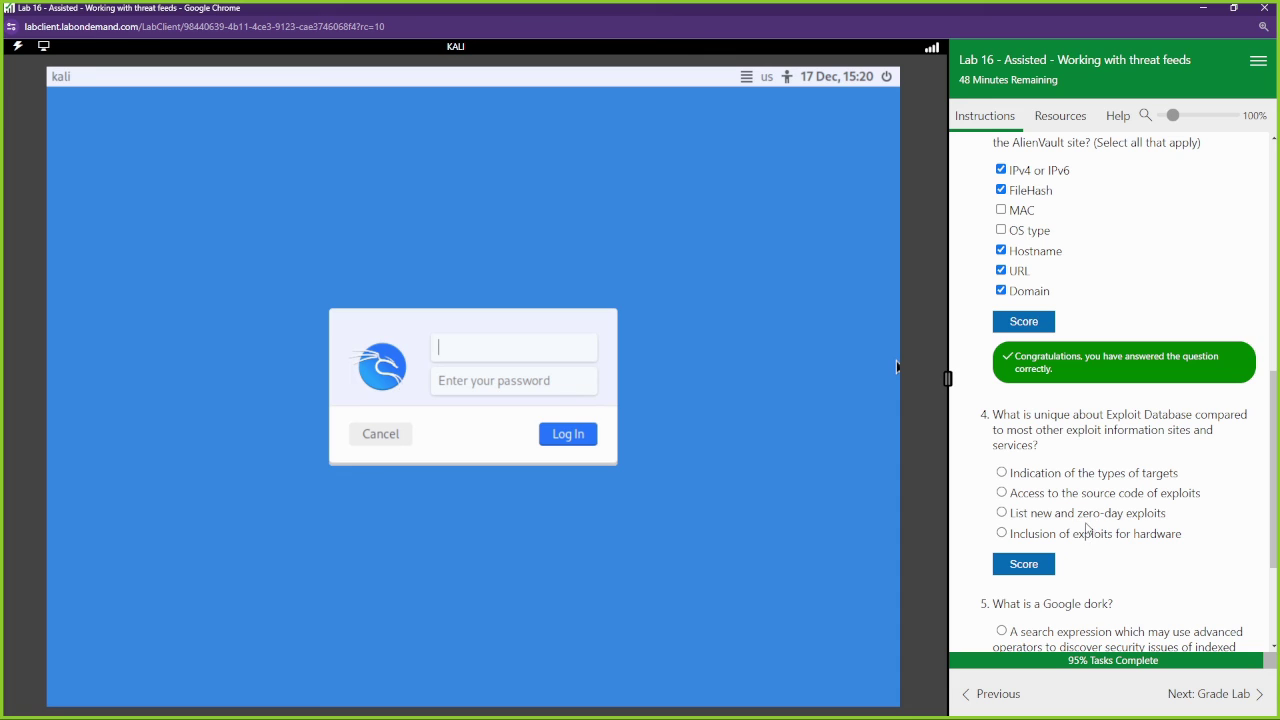
click(1088, 494)
click(1036, 566)
- Answer the Google dork question with the search expression using advanced operators to discover security issues of indexed websites, and score it
scroll(1040, 560, down, 2)
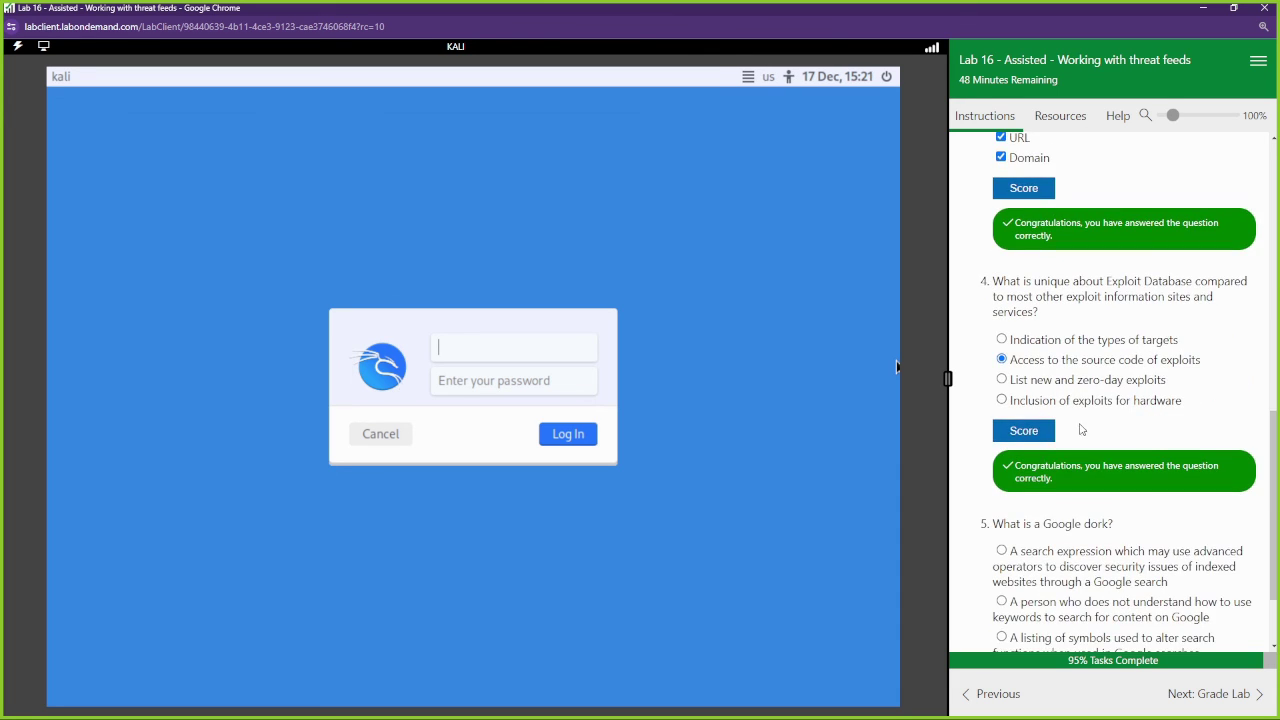
scroll(1075, 420, down, 2)
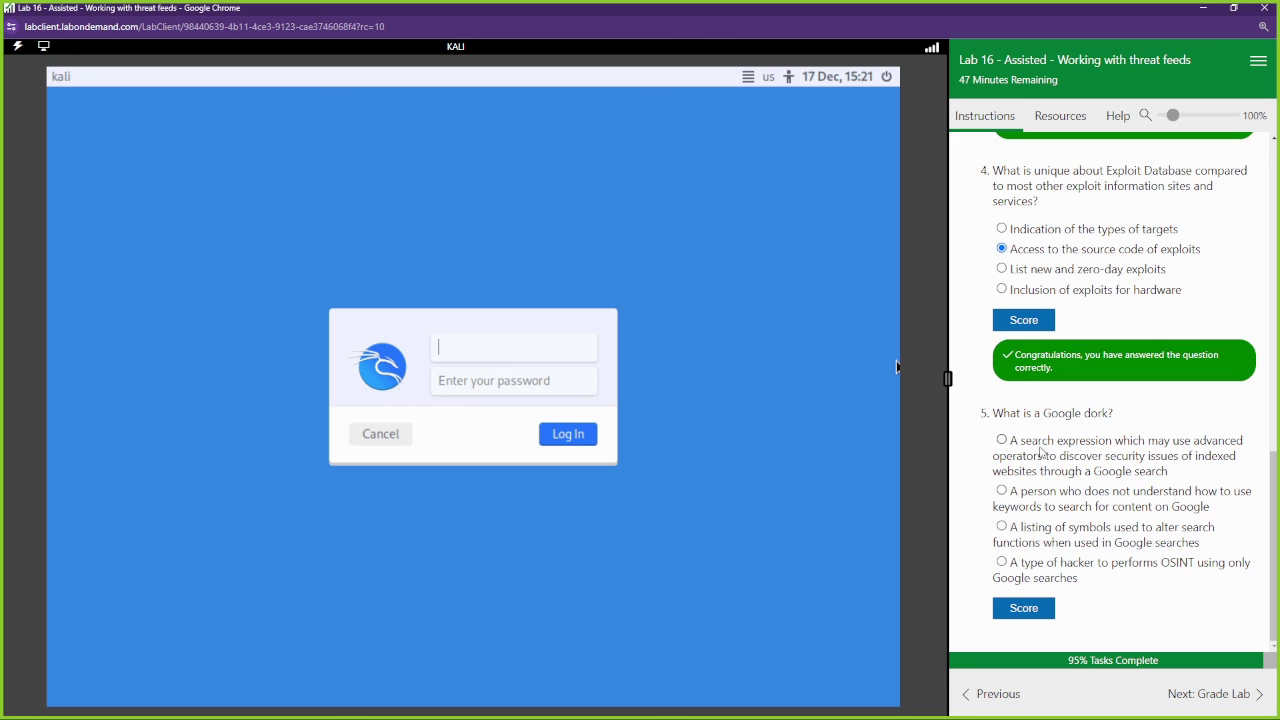
click(1001, 439)
click(1038, 607)
scroll(1068, 533, down, 1)
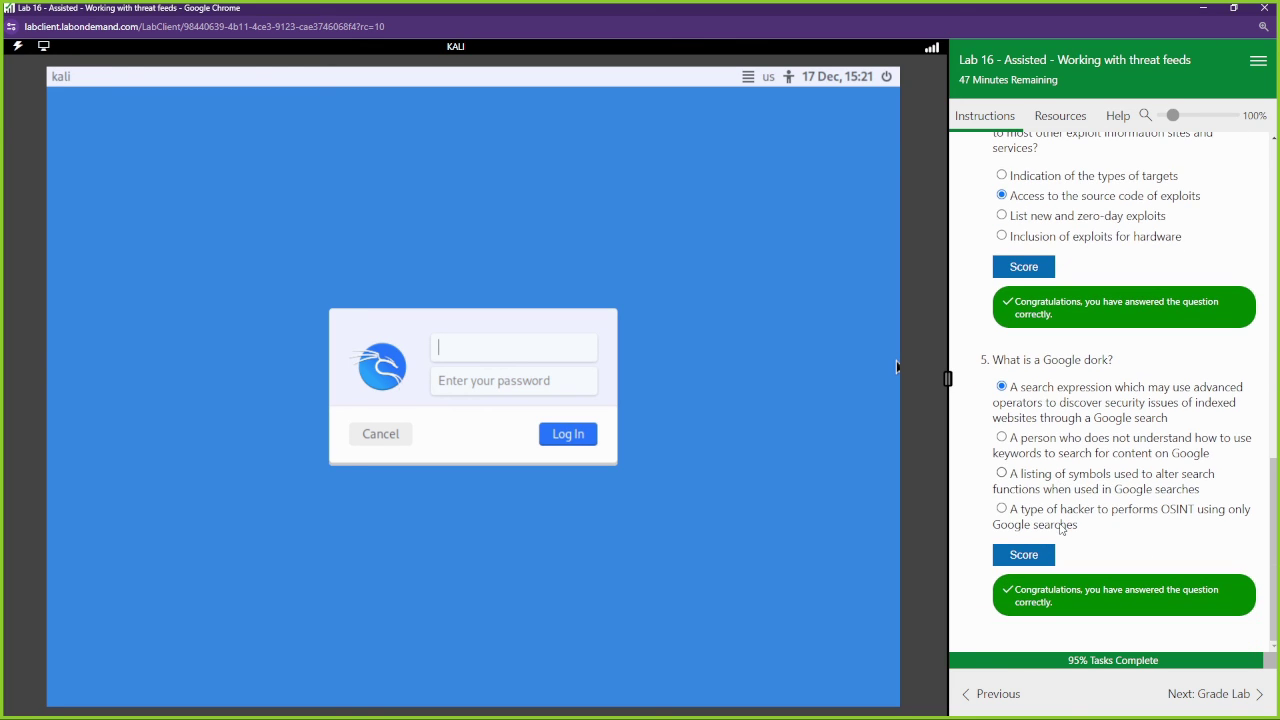